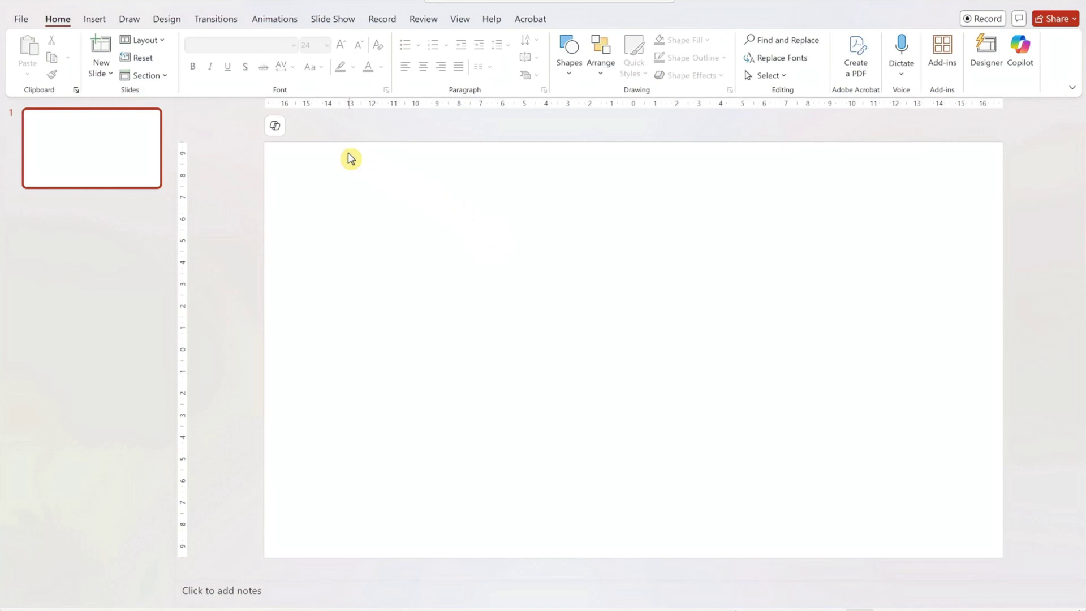
Check the slide size, then draw a rounded rectangle in the slide's upper-left area.
click(168, 20)
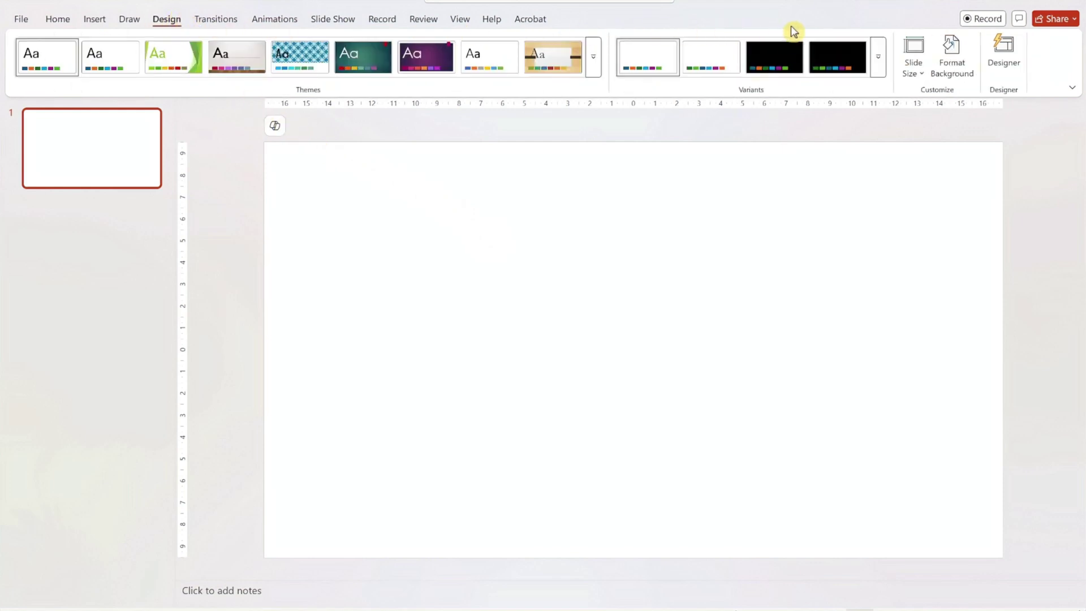
click(913, 68)
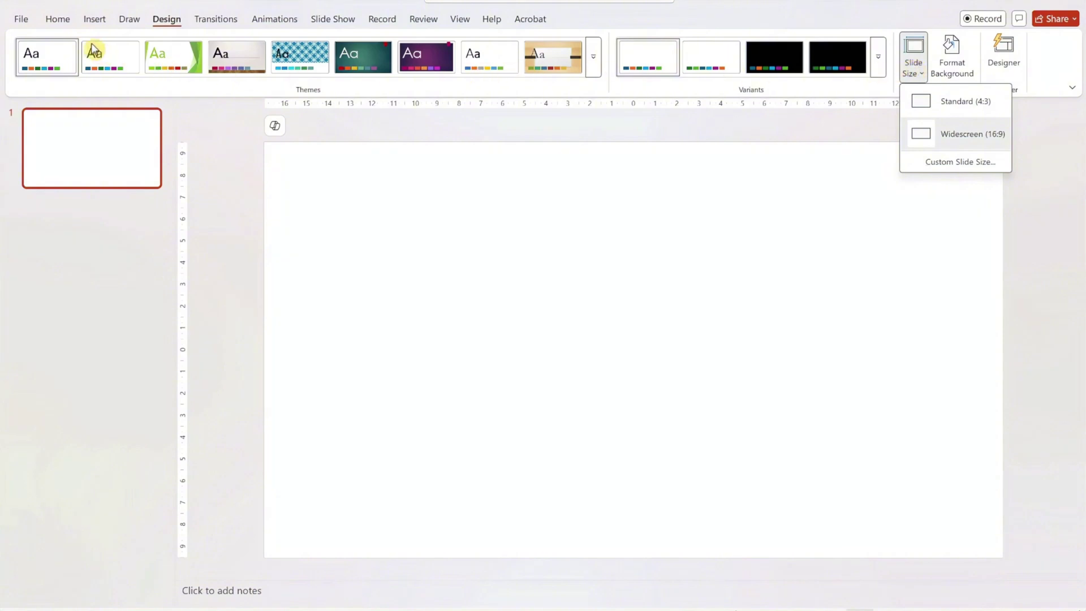
click(59, 25)
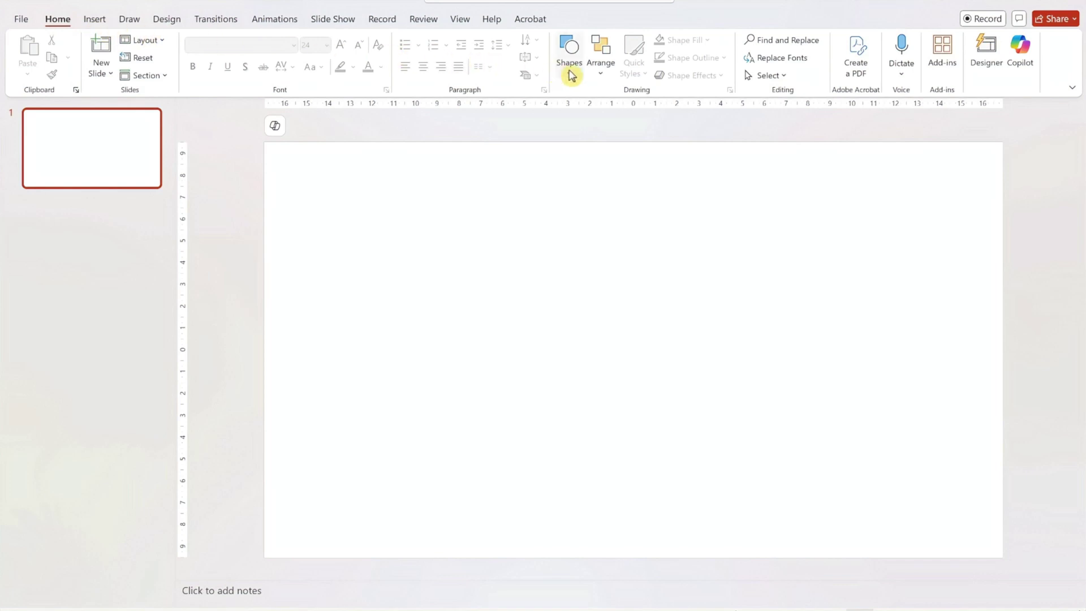
click(570, 73)
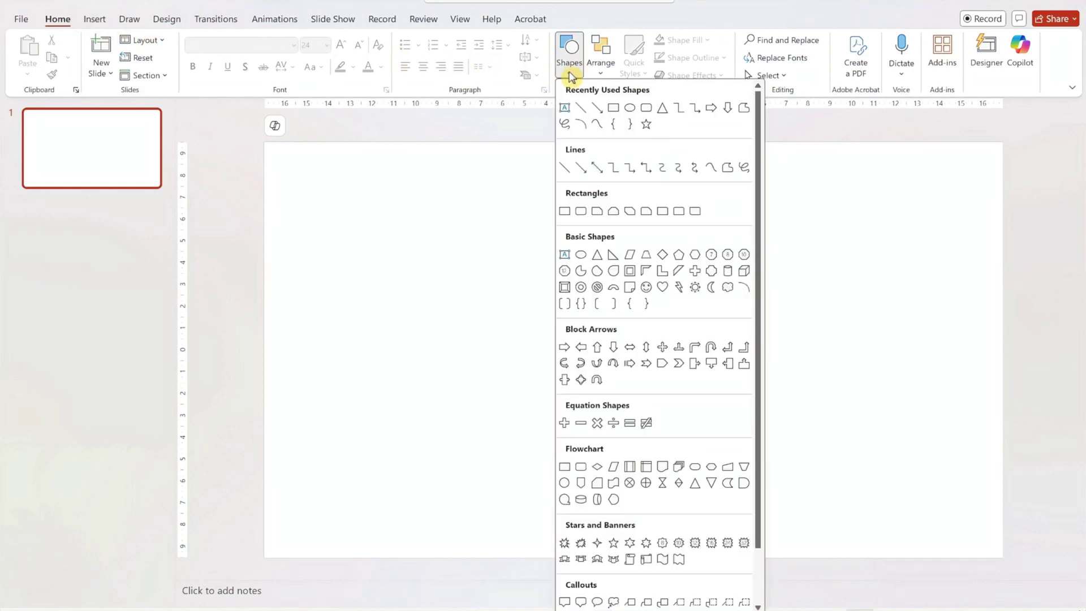
click(645, 109)
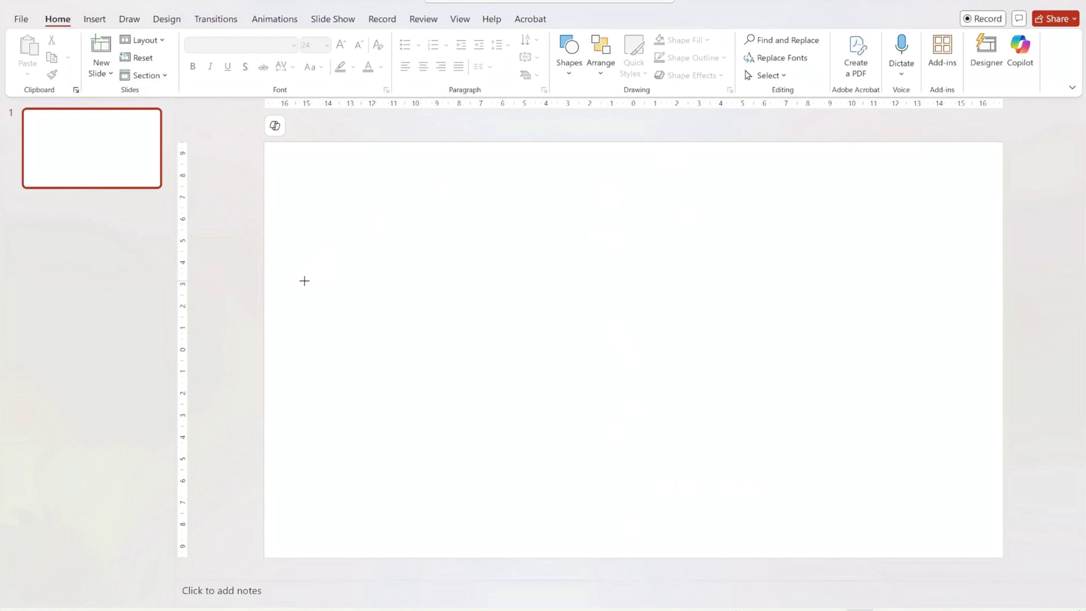
drag(304, 280, 422, 349)
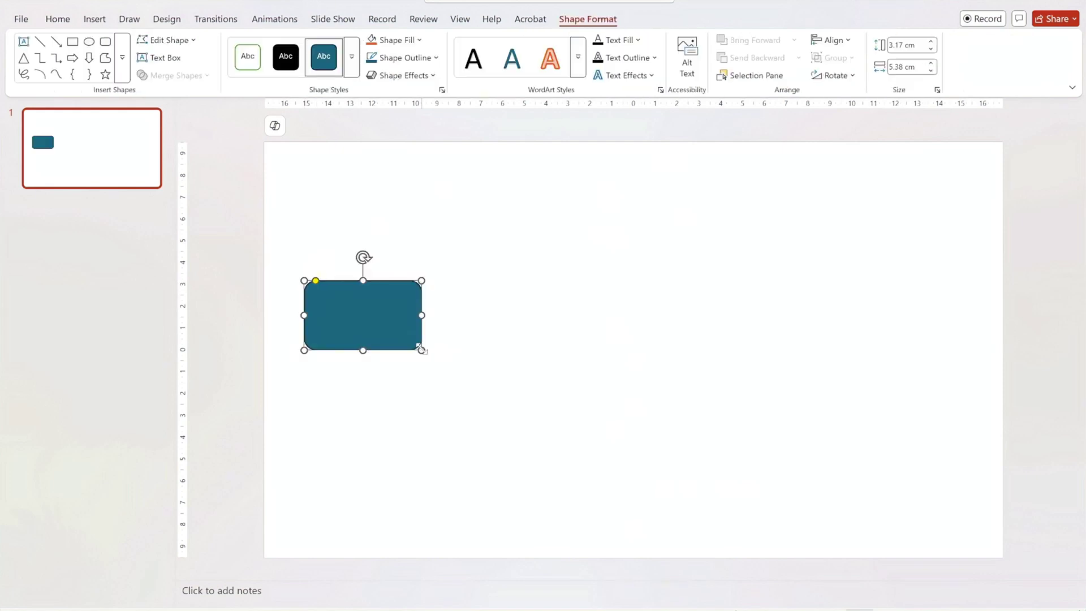
In Format Shape, set the rectangle's solid fill to hex #F8F8FA and its line to No line.
right_click(422, 349)
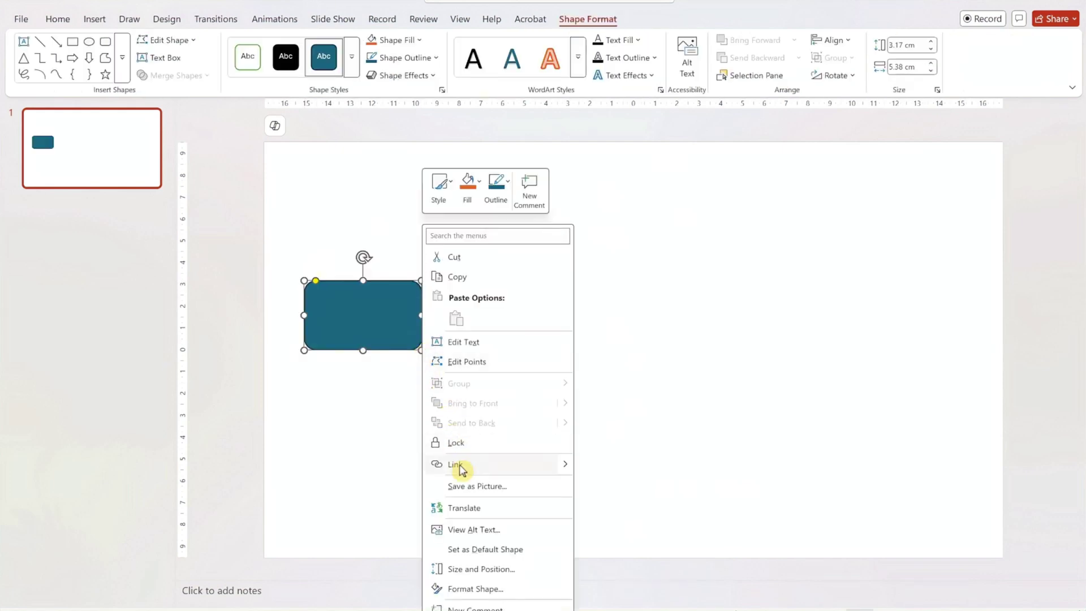
click(478, 588)
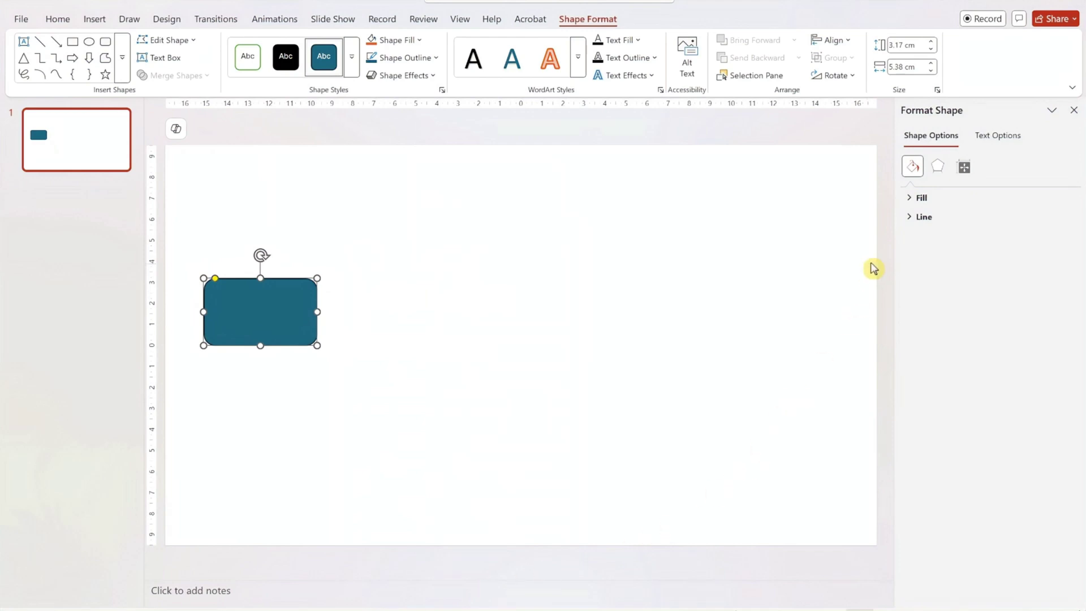
click(913, 199)
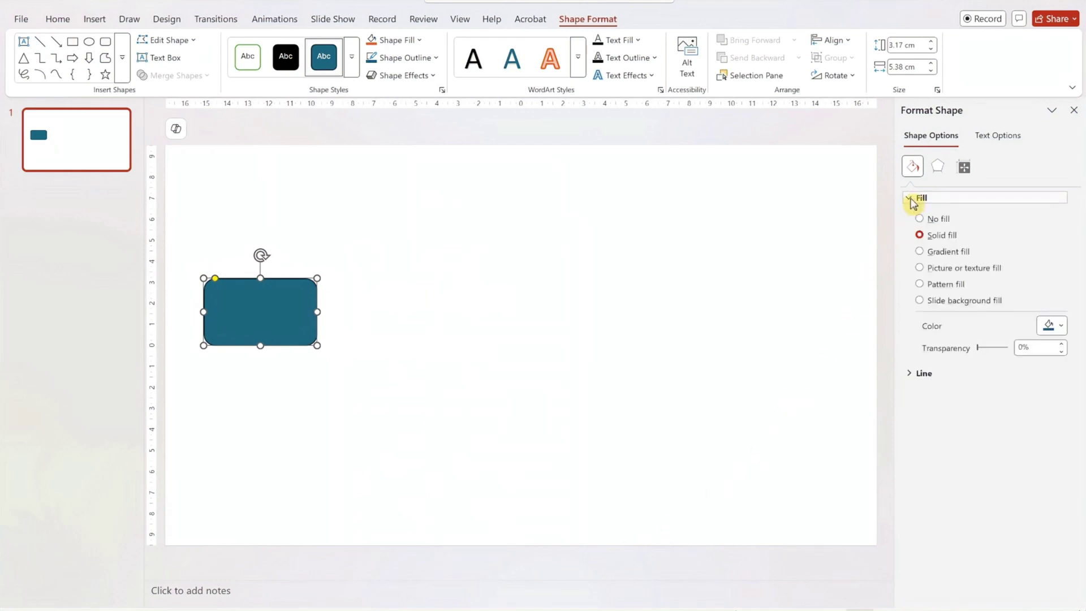
click(1059, 326)
click(949, 563)
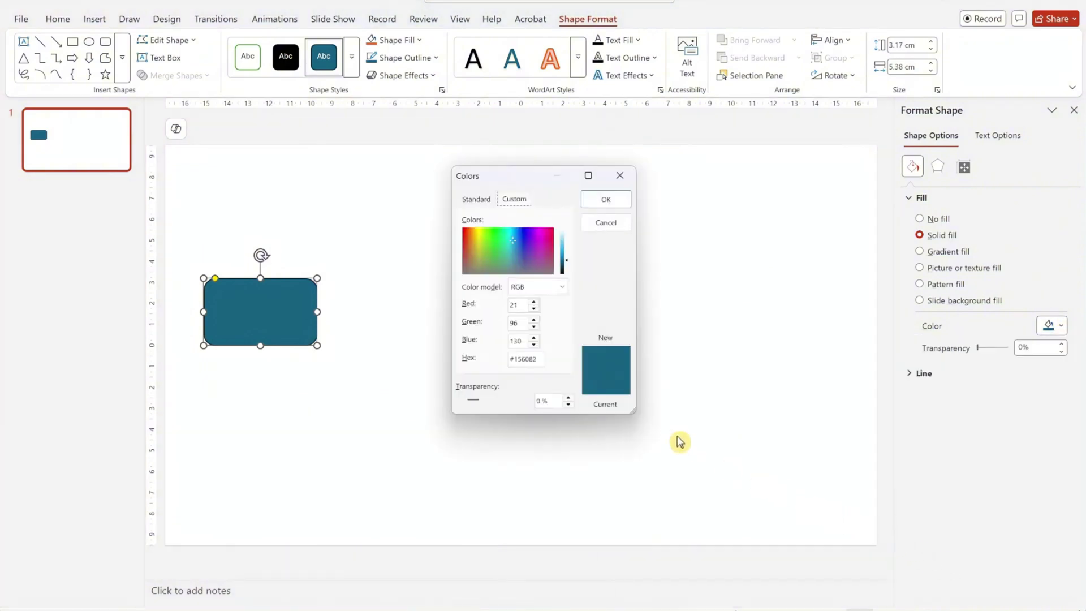
drag(543, 360, 526, 362)
text(#F8F8FA)
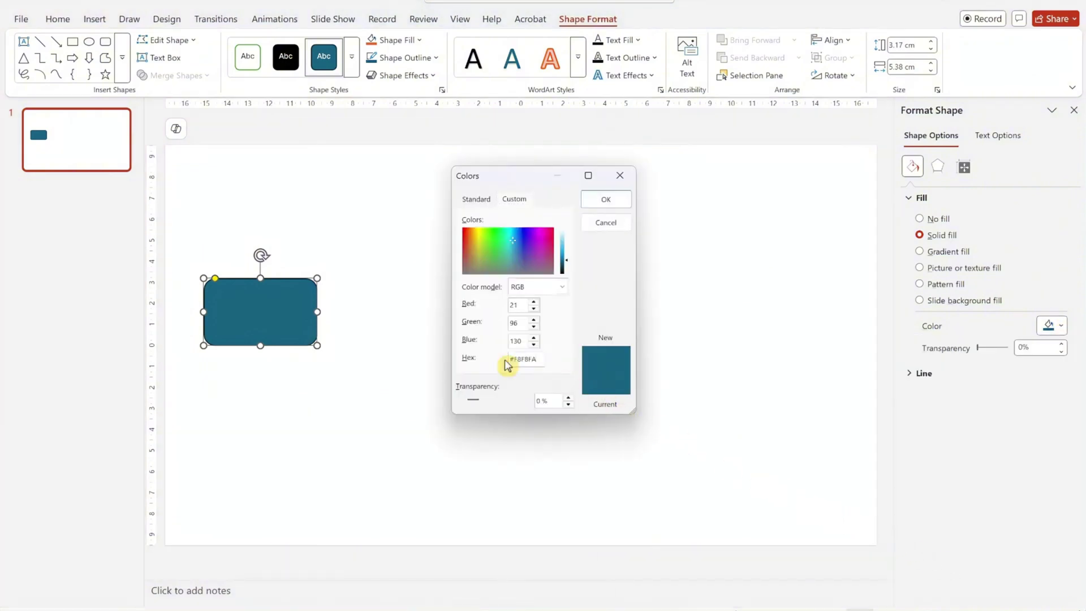
click(600, 204)
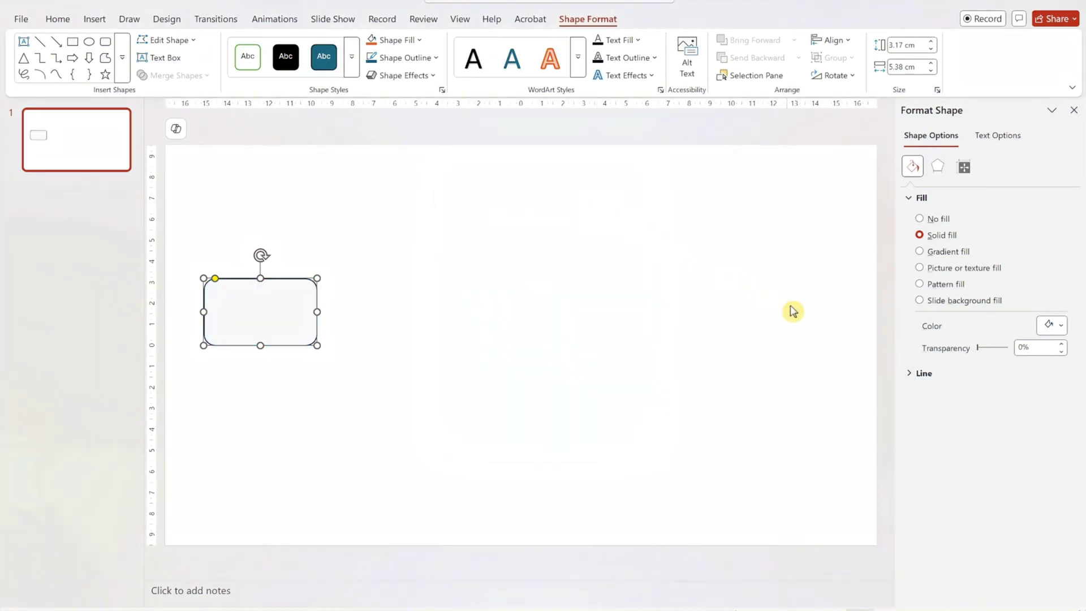
click(915, 373)
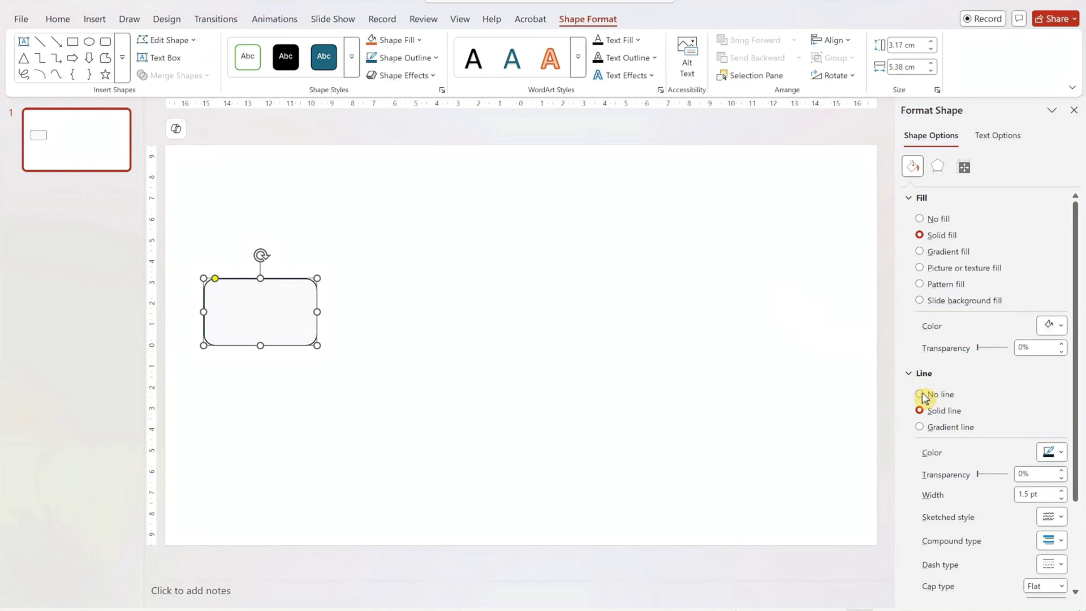
click(922, 395)
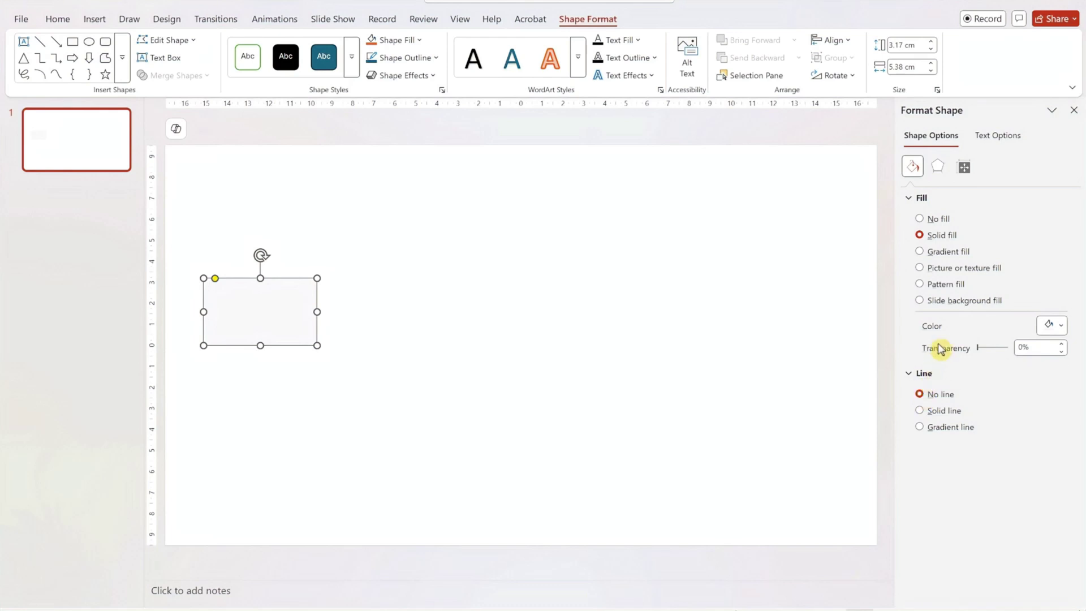
Set the panel's height to 8.15 cm and width to 7.5 cm.
click(964, 167)
click(919, 199)
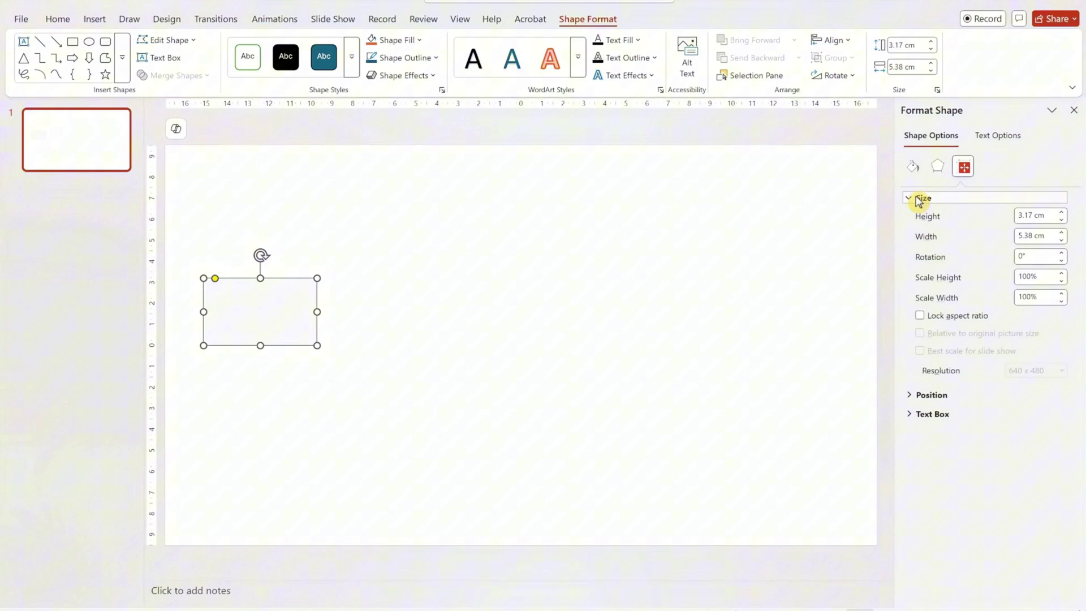
double_click(1034, 216)
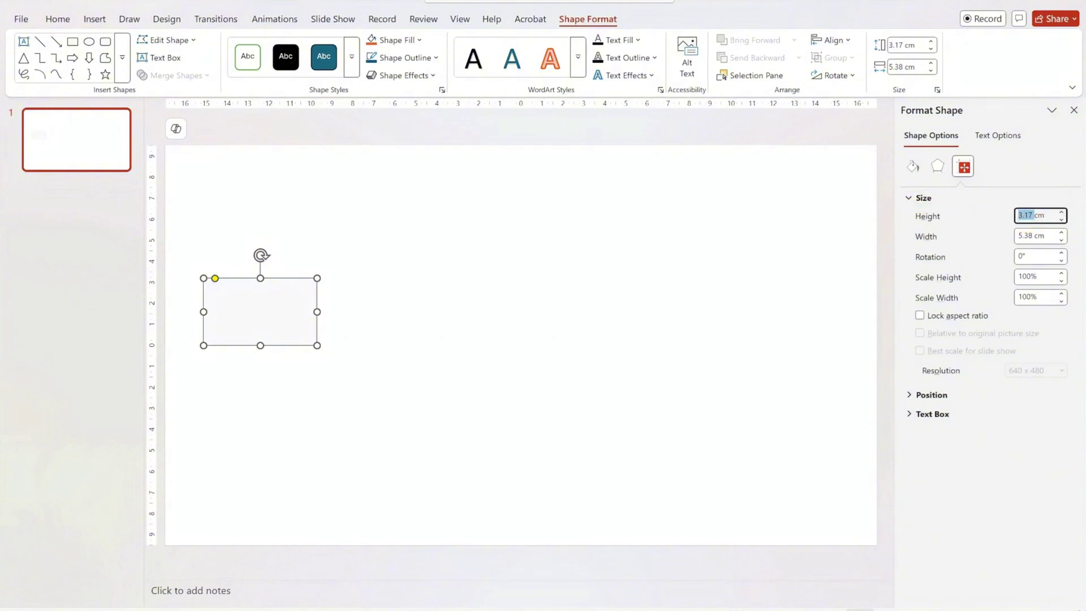
text(8.15)
click(1031, 236)
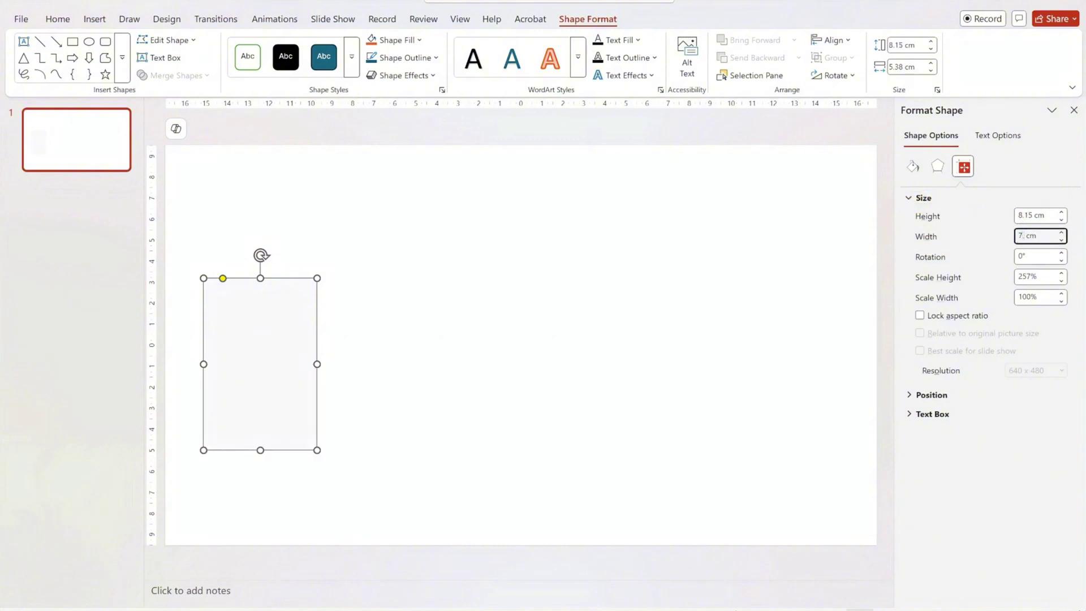
text(5)
Position the panel at 0.79 cm horizontal and 2.93 cm vertical, and square its corners.
click(929, 396)
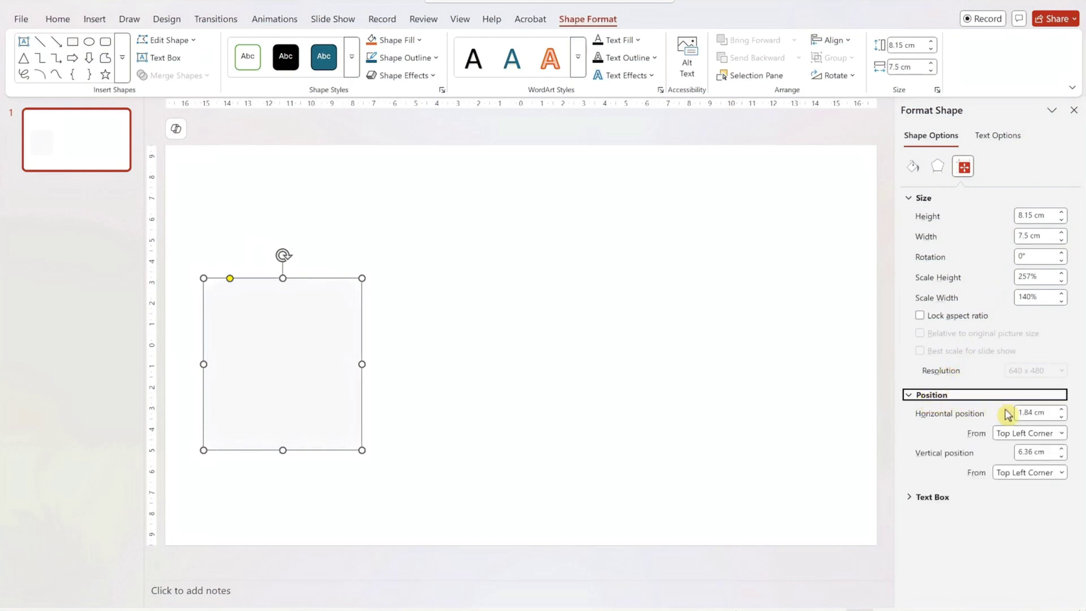
click(1032, 412)
text(0.79)
click(1027, 451)
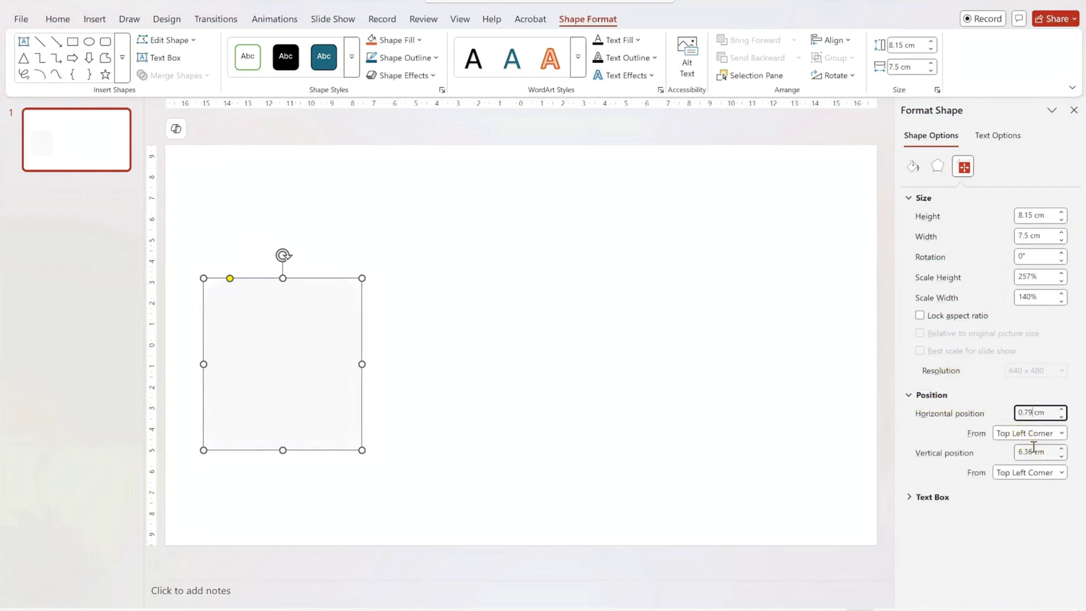
text(2.93)
key(Return)
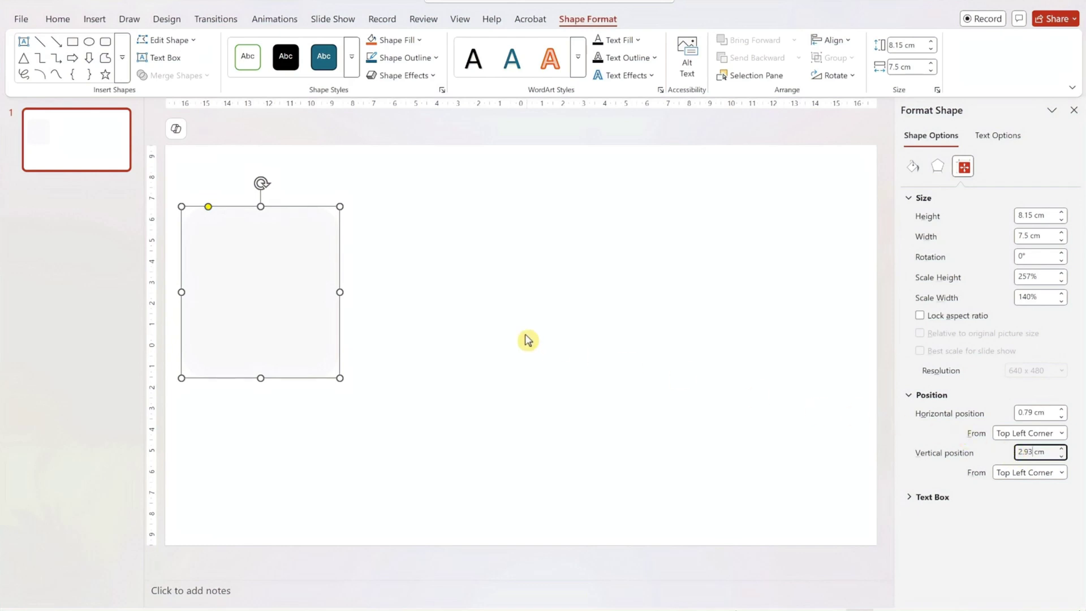
drag(208, 207, 186, 208)
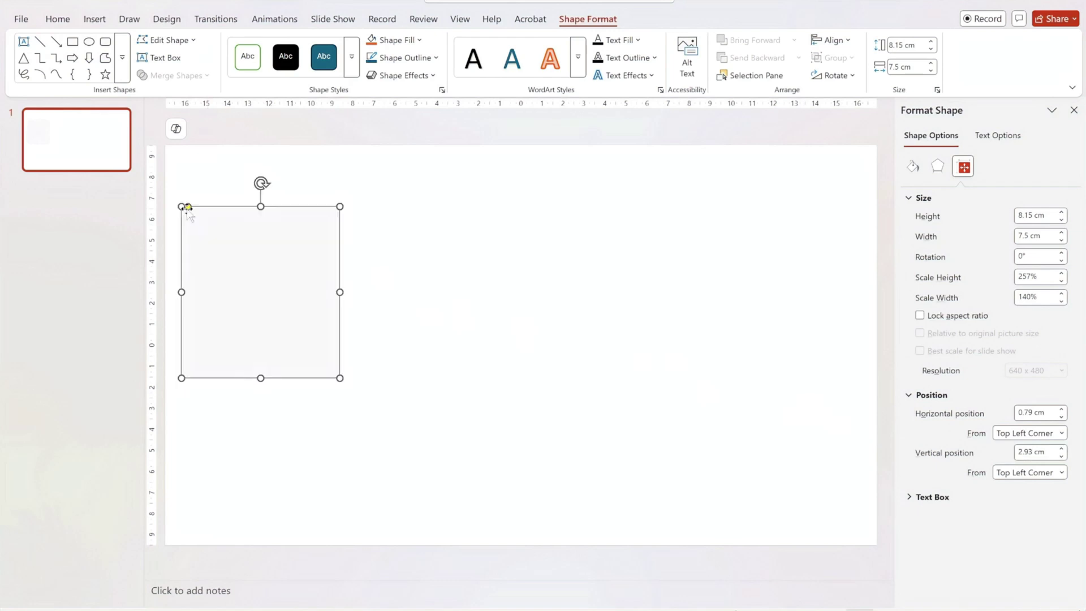
Paste a copy of the panel and set its width to 14.73 cm.
click(58, 19)
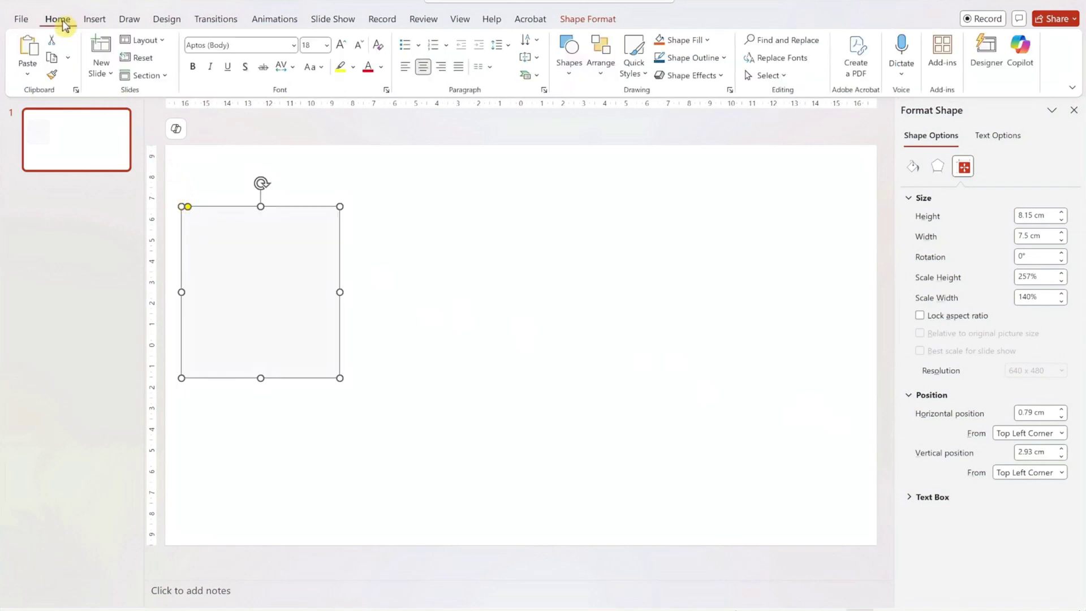
click(52, 60)
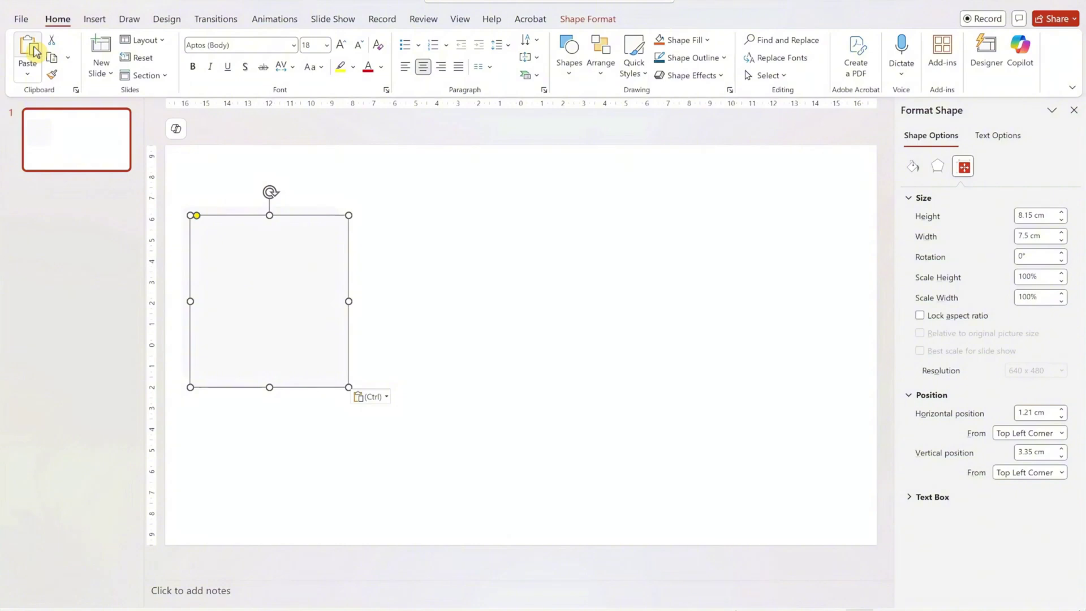
double_click(1029, 239)
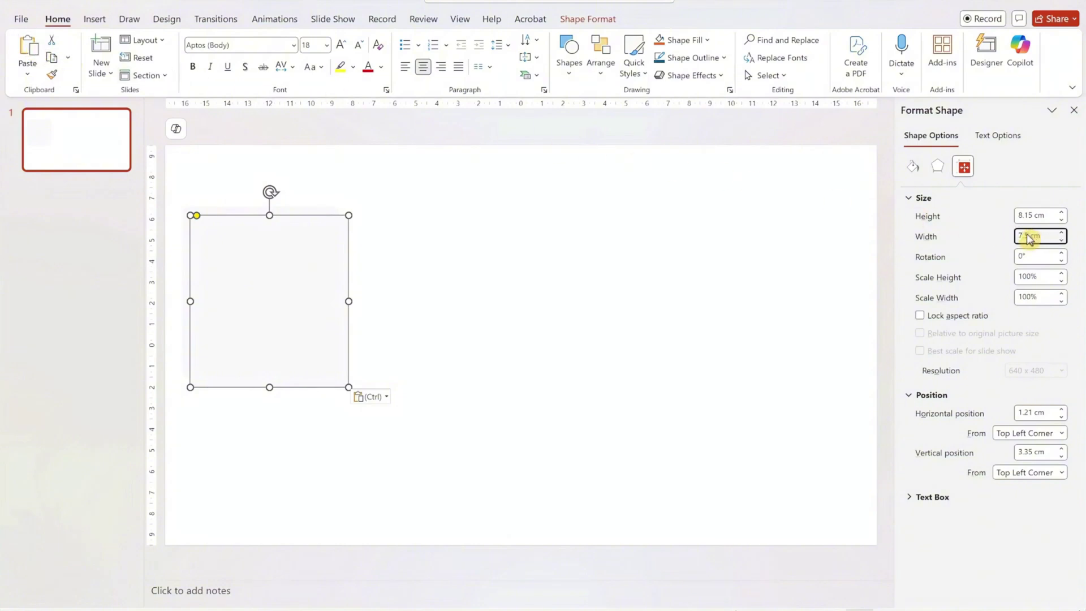
text(14.73)
key(Return)
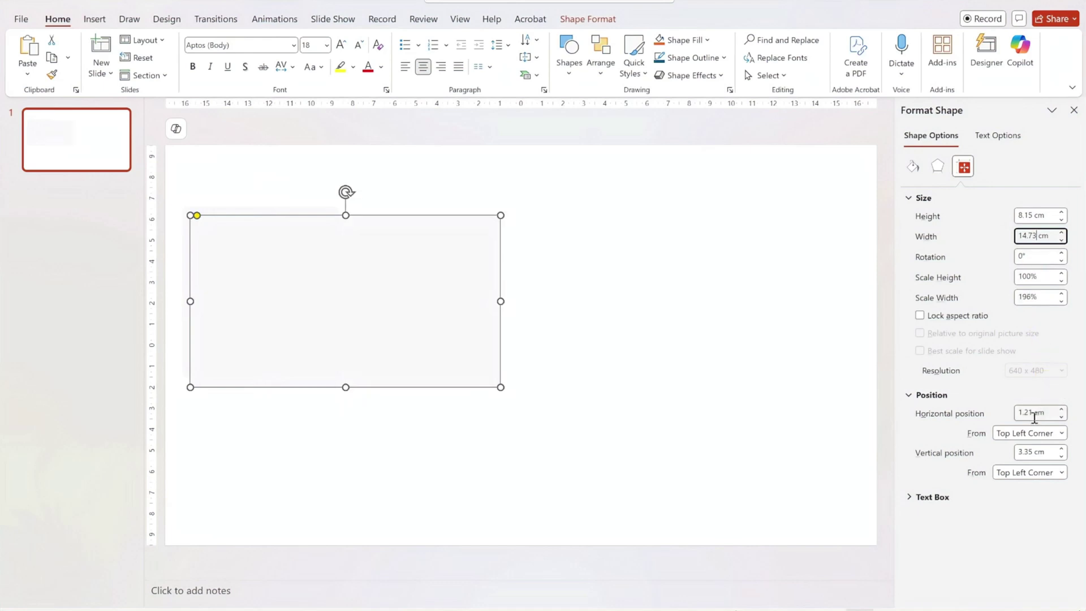
Place the copy at 8.79 cm horizontal and 2.93 cm vertical.
double_click(1031, 413)
text(8.79)
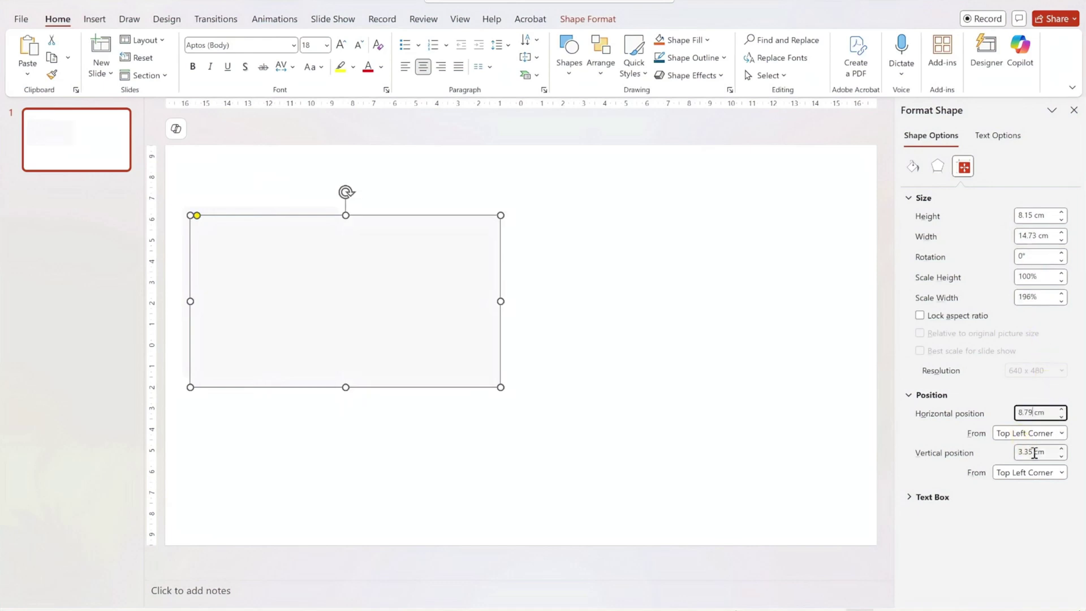
double_click(1028, 452)
text(2.93)
key(Return)
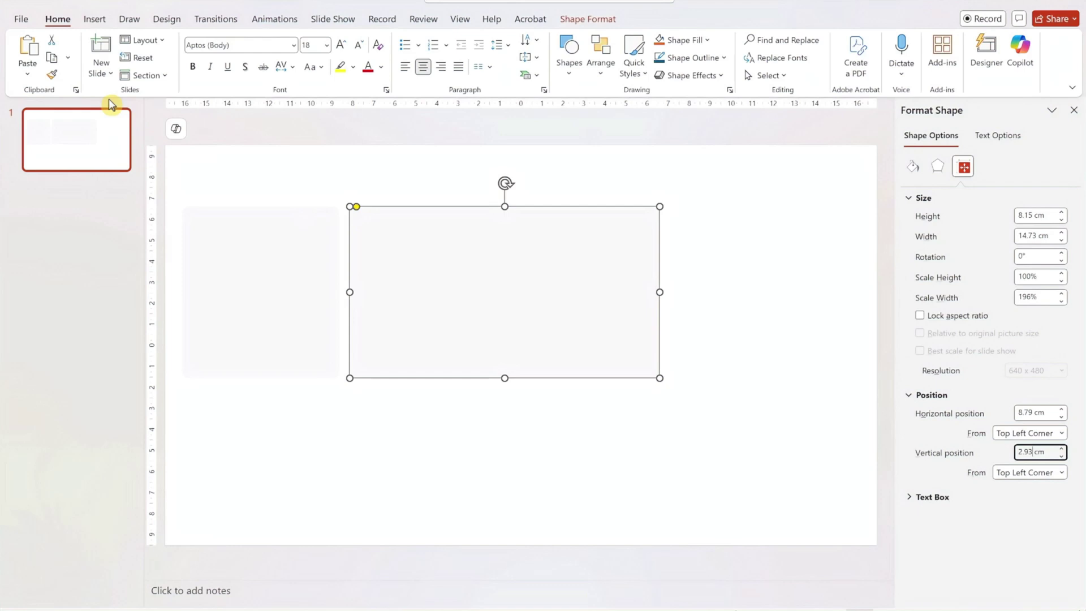
Duplicate the wide panel and resize the copy to 15.4 cm tall by 9.05 cm wide.
click(42, 56)
click(32, 51)
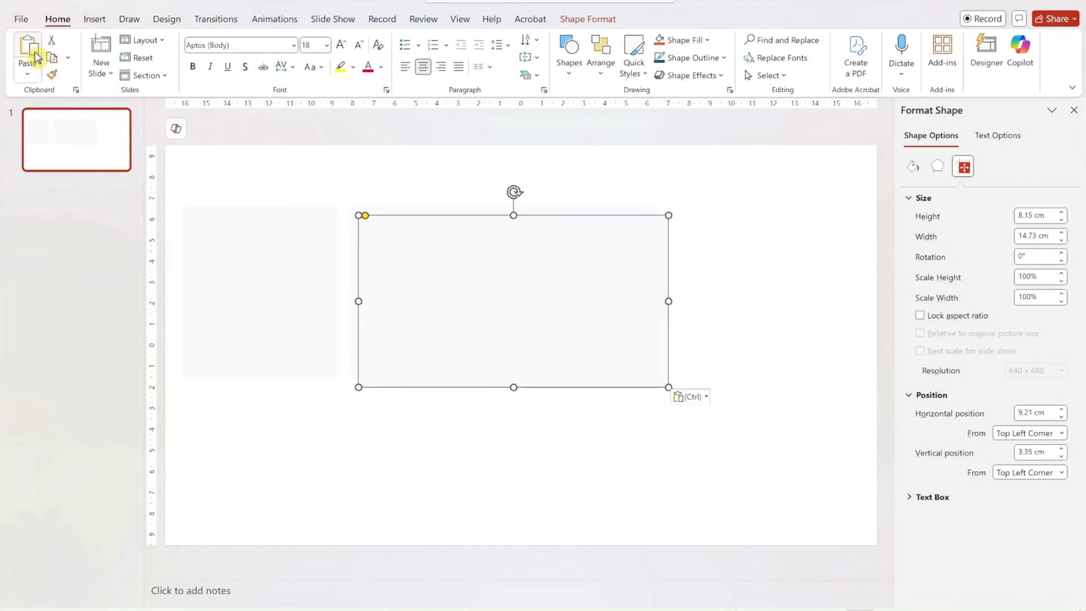
double_click(1030, 215)
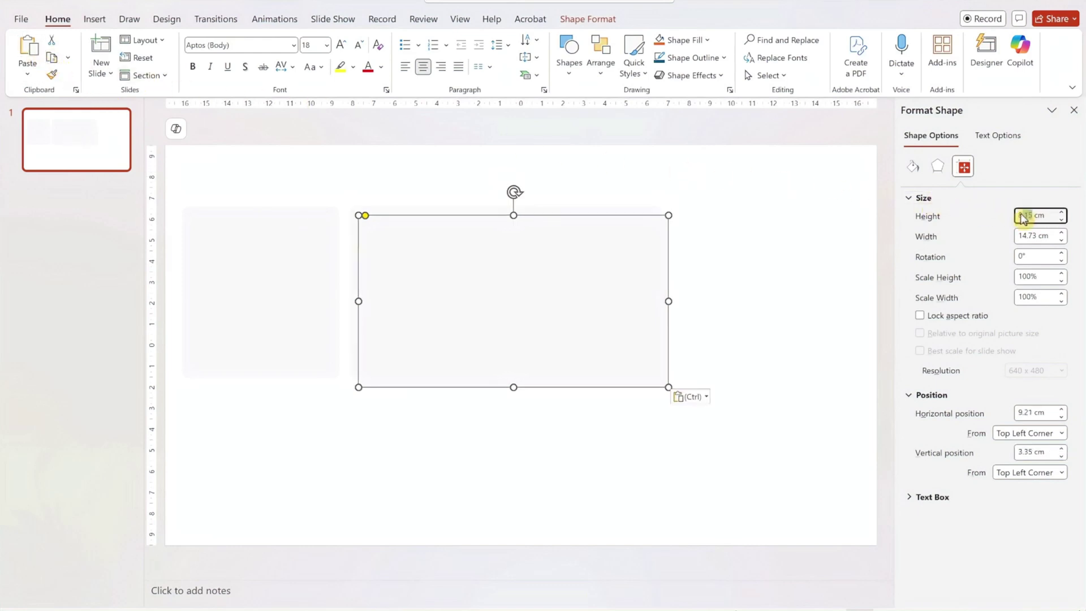
text(15.4)
double_click(1035, 236)
text(9.05)
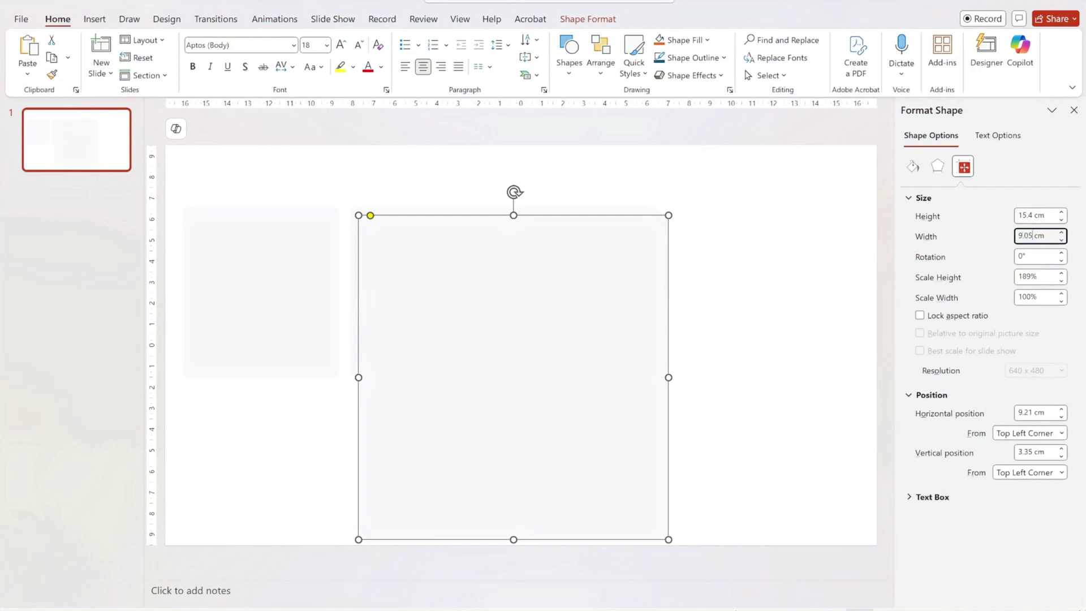
Move the tall panel to 24.02 cm horizontal, 2.93 cm vertical, and paste another copy.
double_click(1032, 412)
text(24.0)
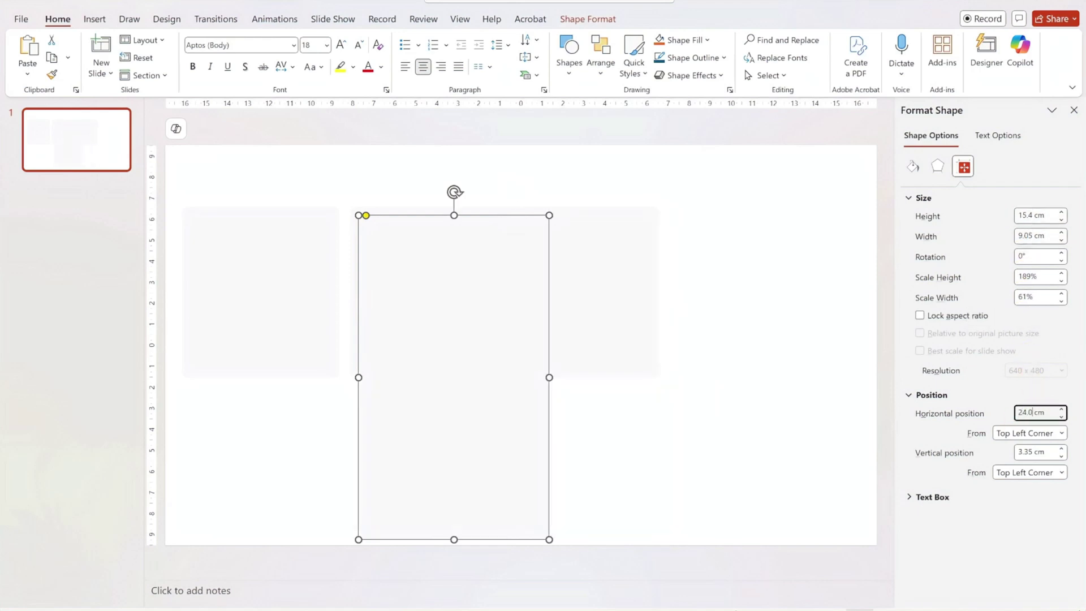
text(2)
double_click(1034, 453)
text(2.93)
key(Return)
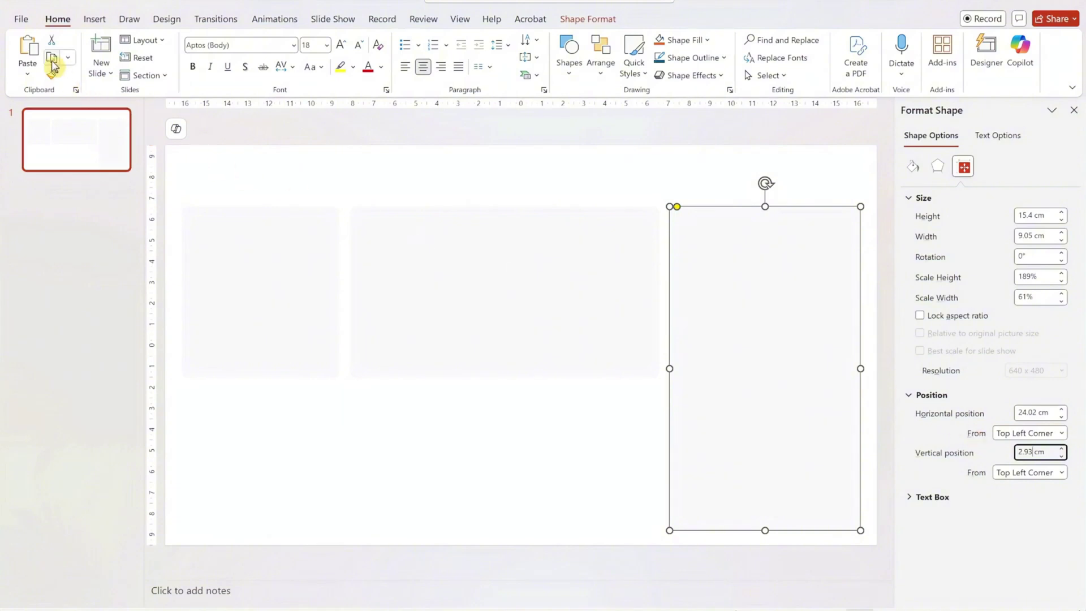
click(27, 54)
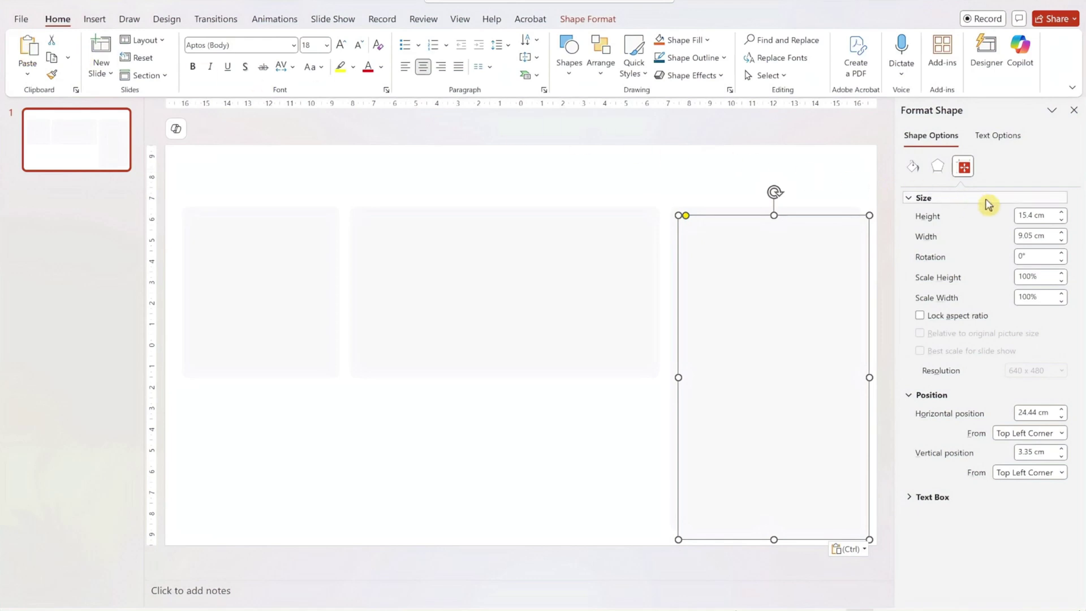
Resize the pasted panel to 6.79 by 11.43 cm and place it at 0.79/11.54 cm.
drag(1033, 215, 1012, 219)
text(6.79)
click(1033, 236)
text(11.43)
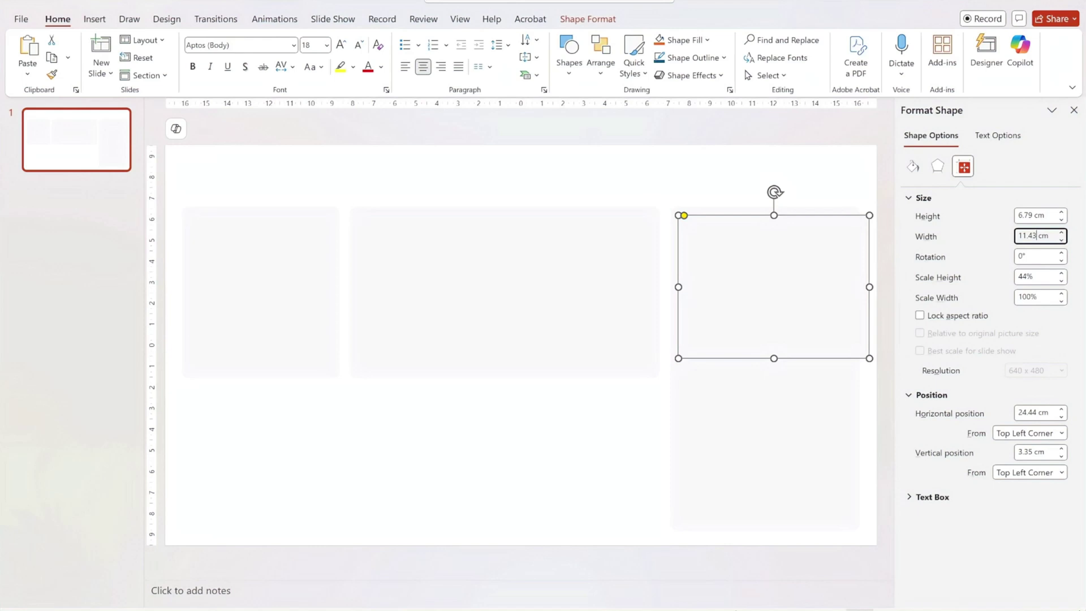
click(1036, 413)
drag(1036, 413, 1013, 414)
text(0.79)
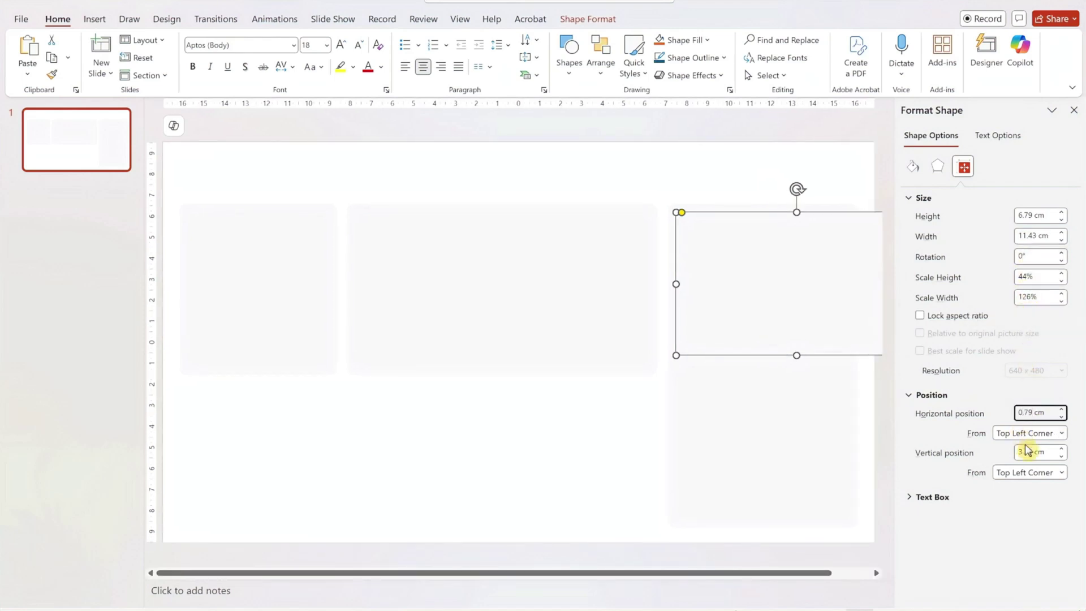
click(1034, 452)
text(11.54)
key(Return)
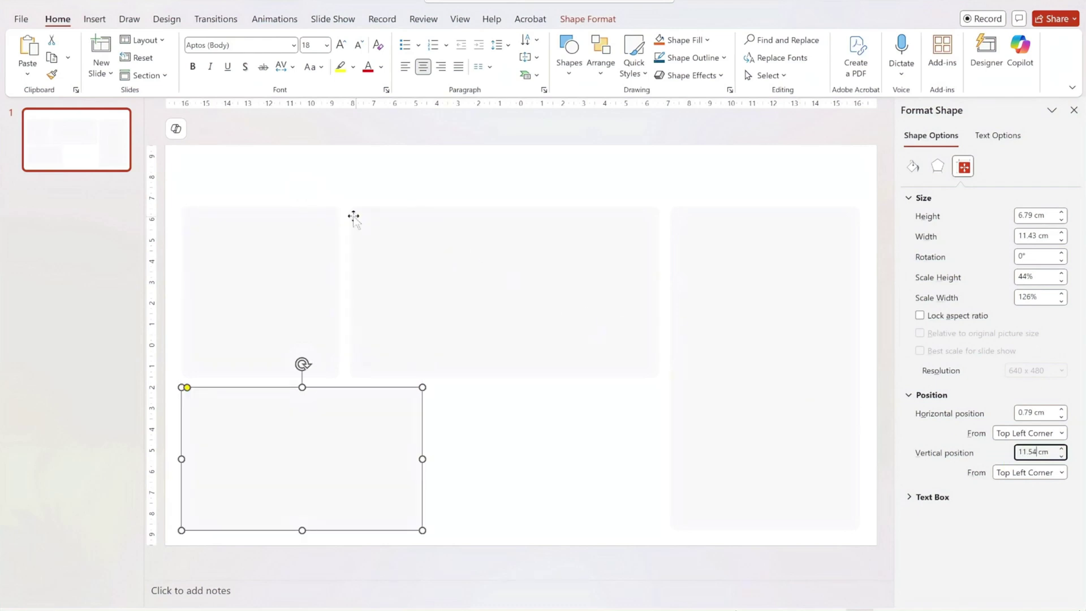
Paste another copy, set its width to 10.83 cm, and position it at 12.69/11.54 cm.
click(33, 54)
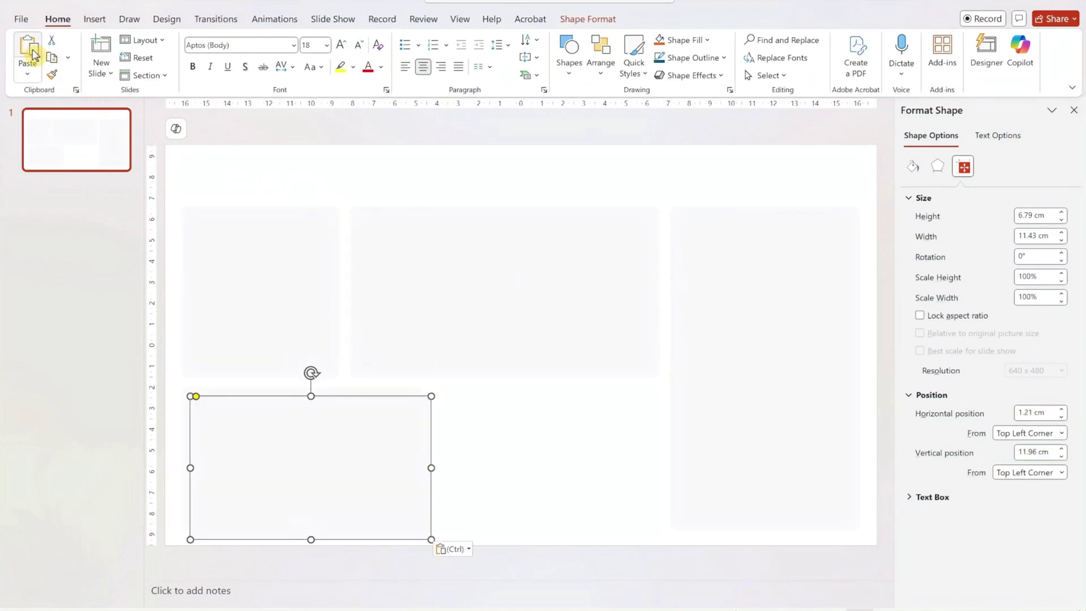
click(1040, 238)
text(10cm)
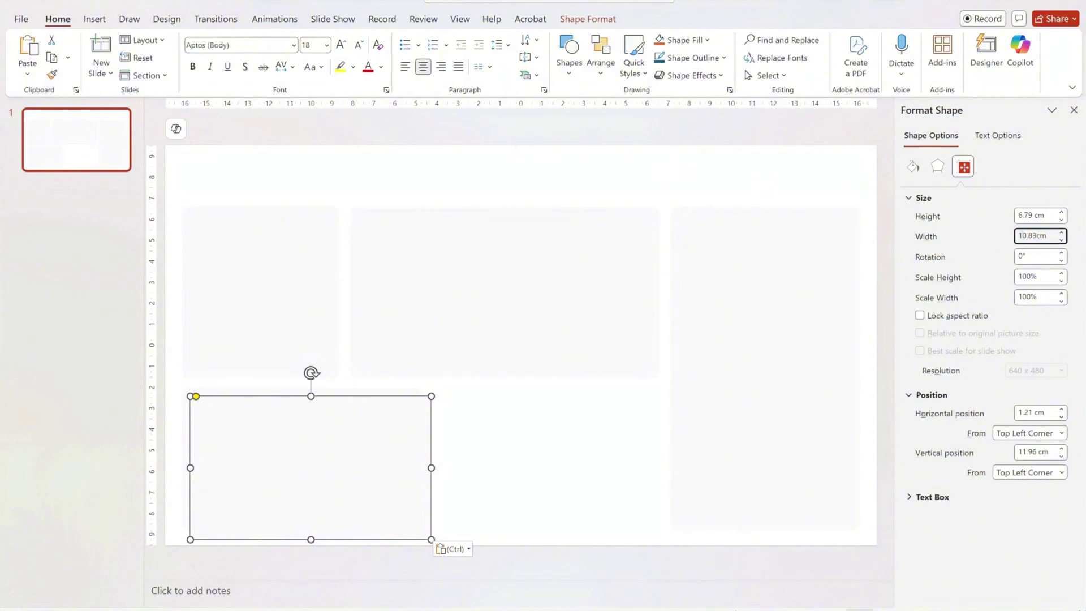
click(1034, 412)
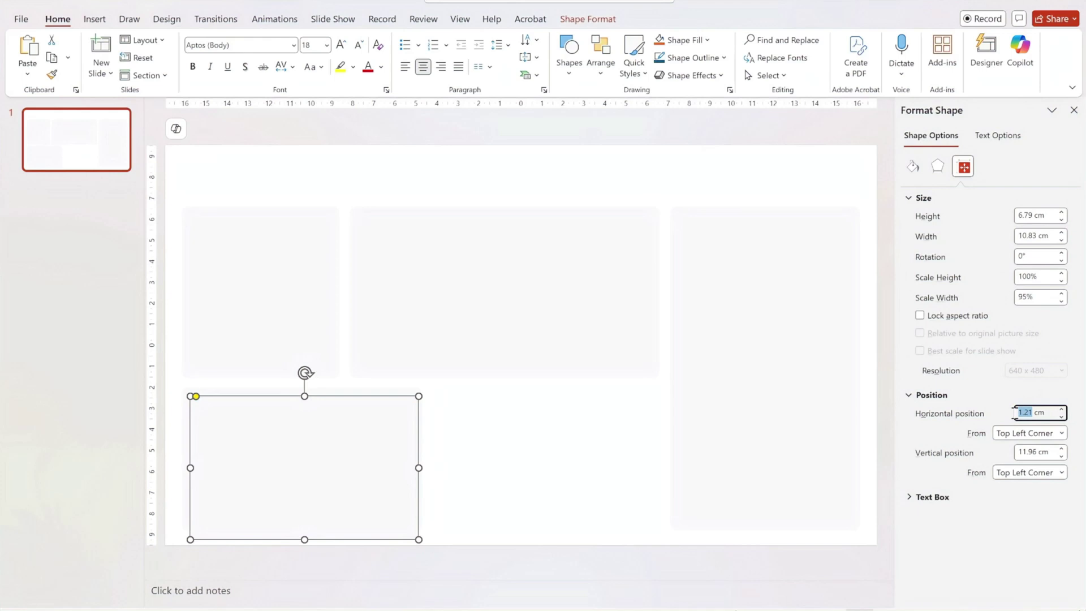
text(12.69)
click(1035, 453)
text(11.54)
key(Return)
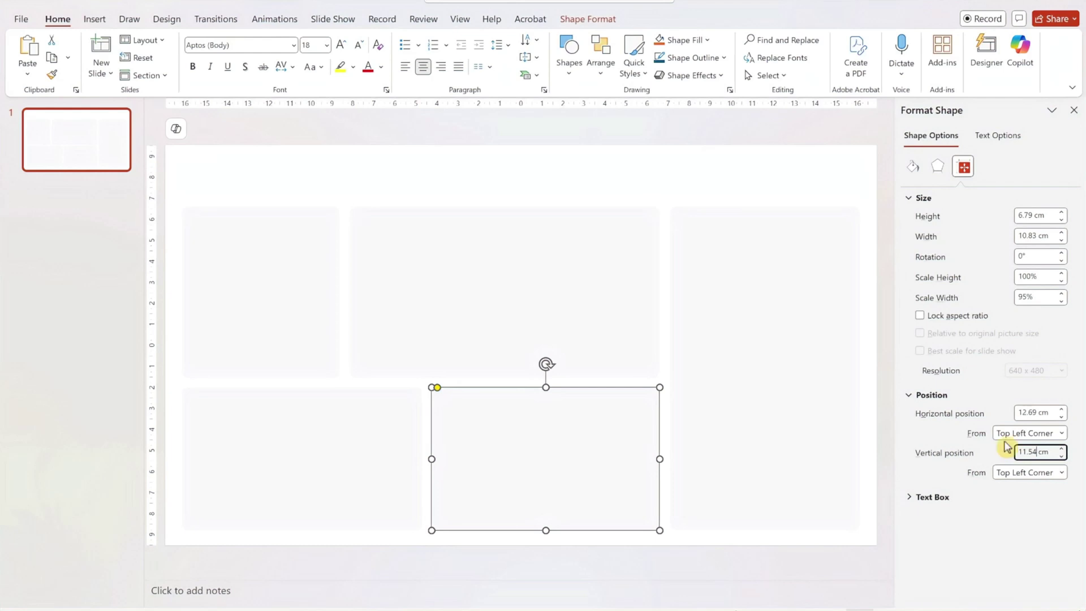
Draw a horizontal line across the top-left panel at a 7.25 cm vertical position.
click(571, 77)
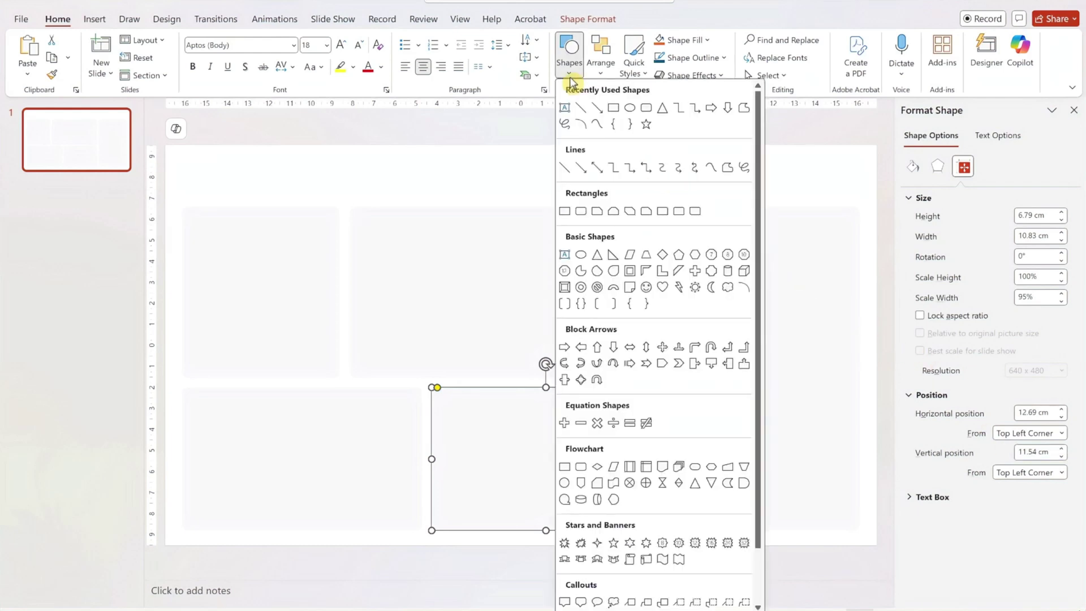
click(581, 108)
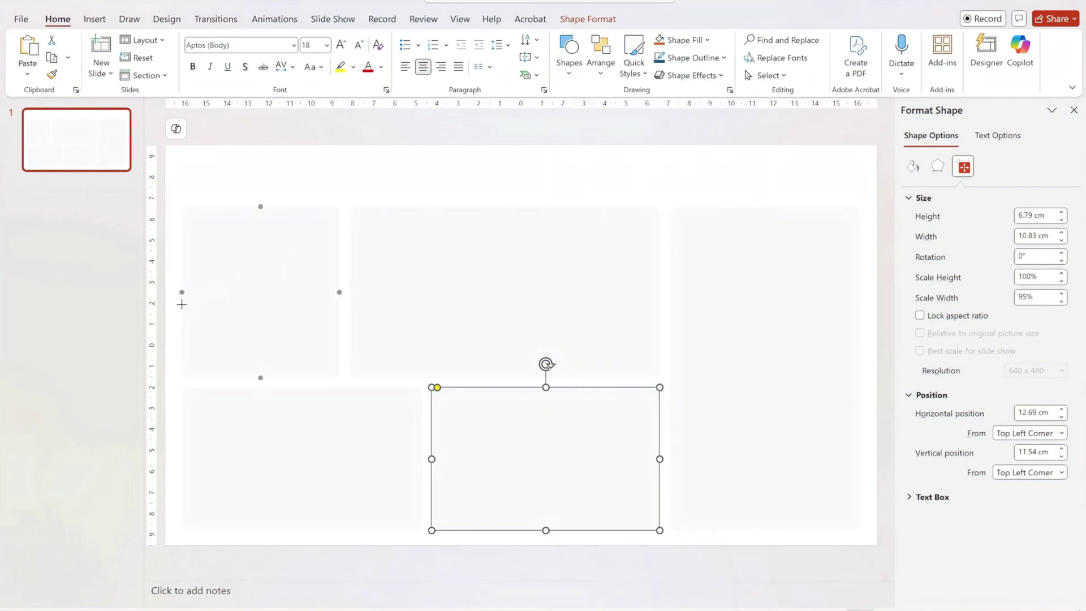
drag(329, 305, 338, 305)
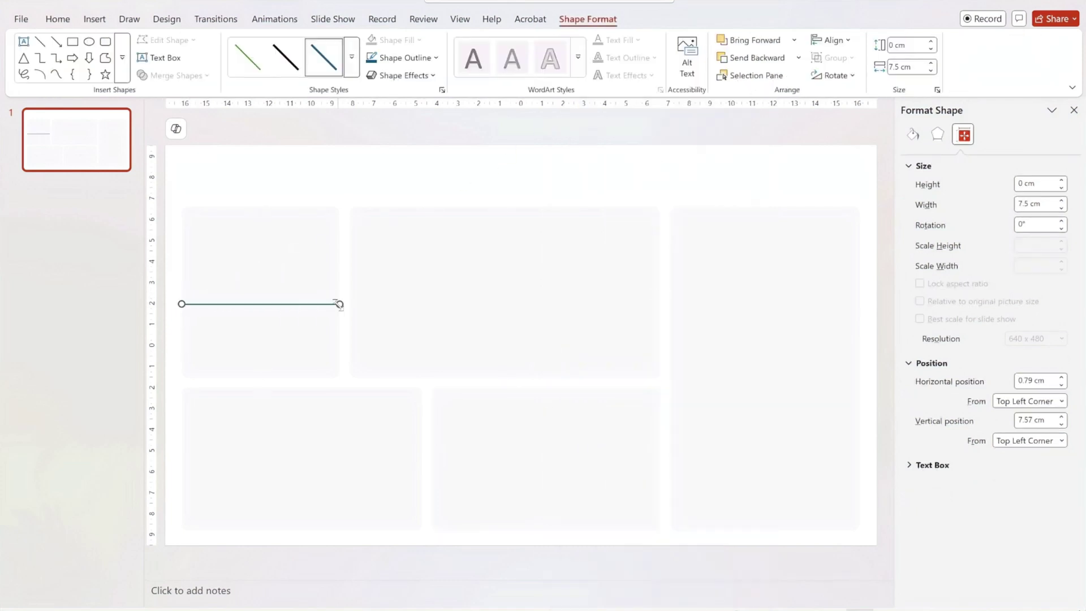
click(1030, 421)
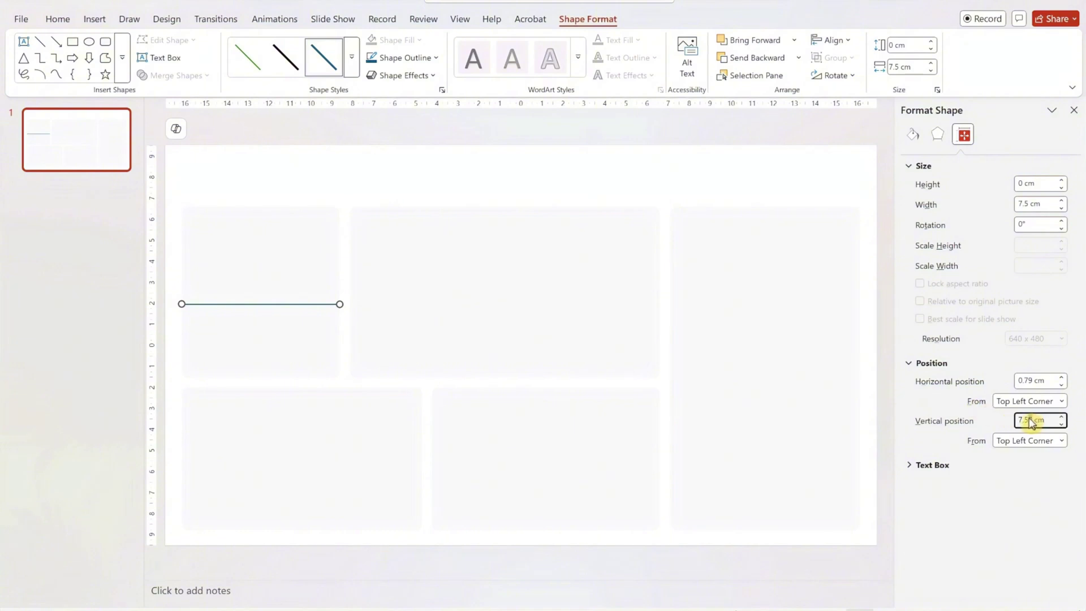
text(7.25)
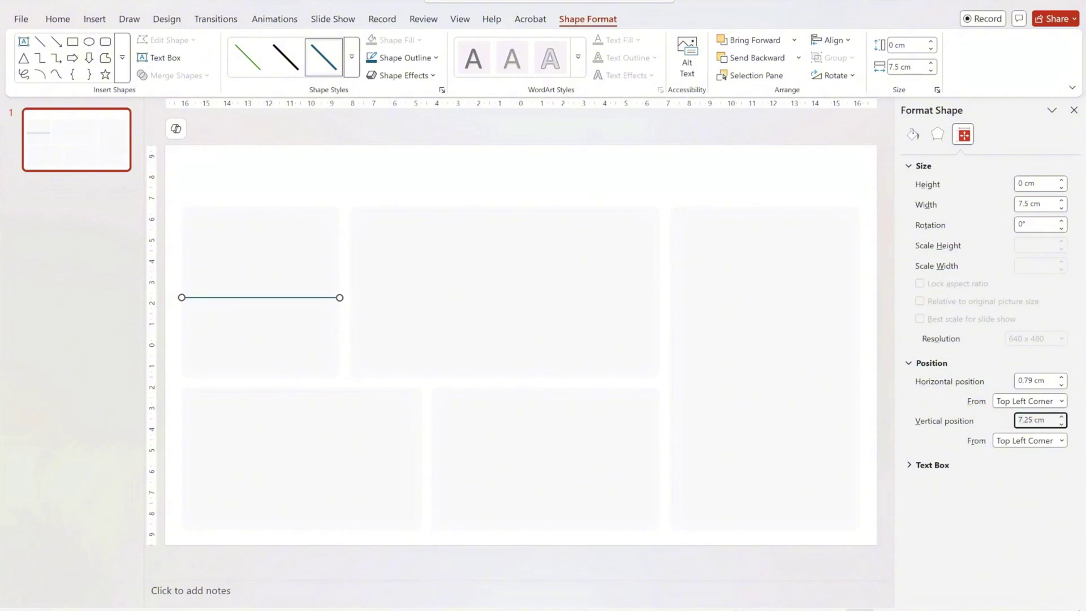
Color the horizontal line white and select the Line shape for the next divider.
click(914, 136)
click(1052, 371)
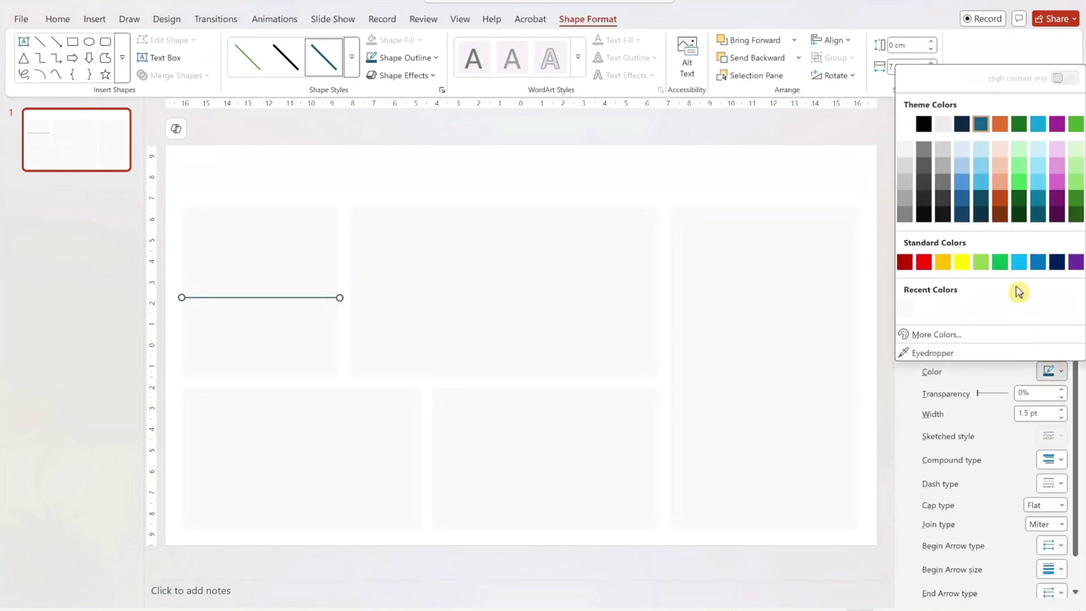
click(904, 126)
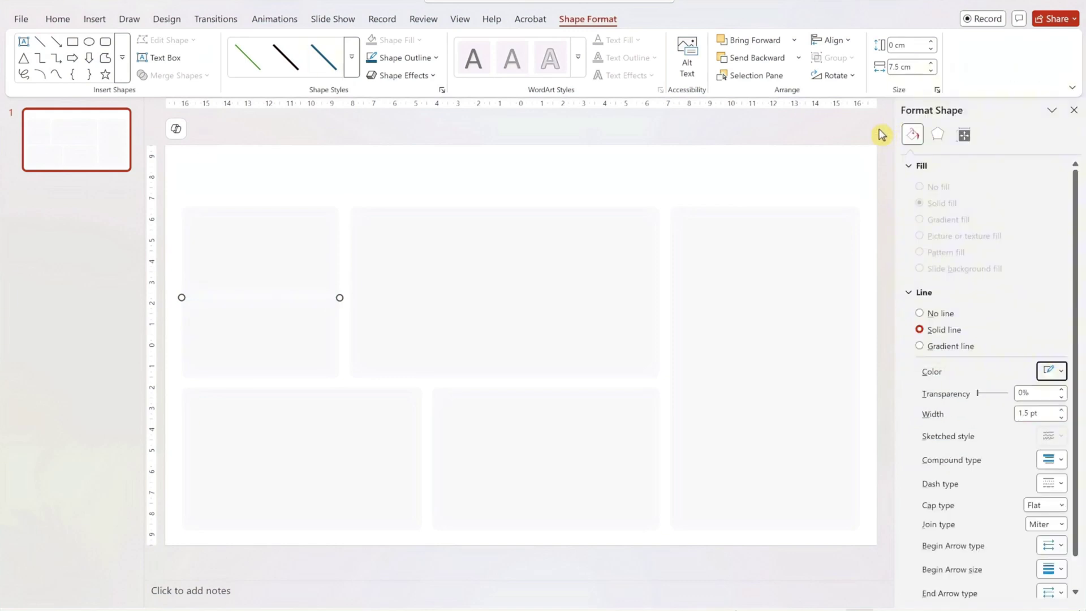
click(59, 20)
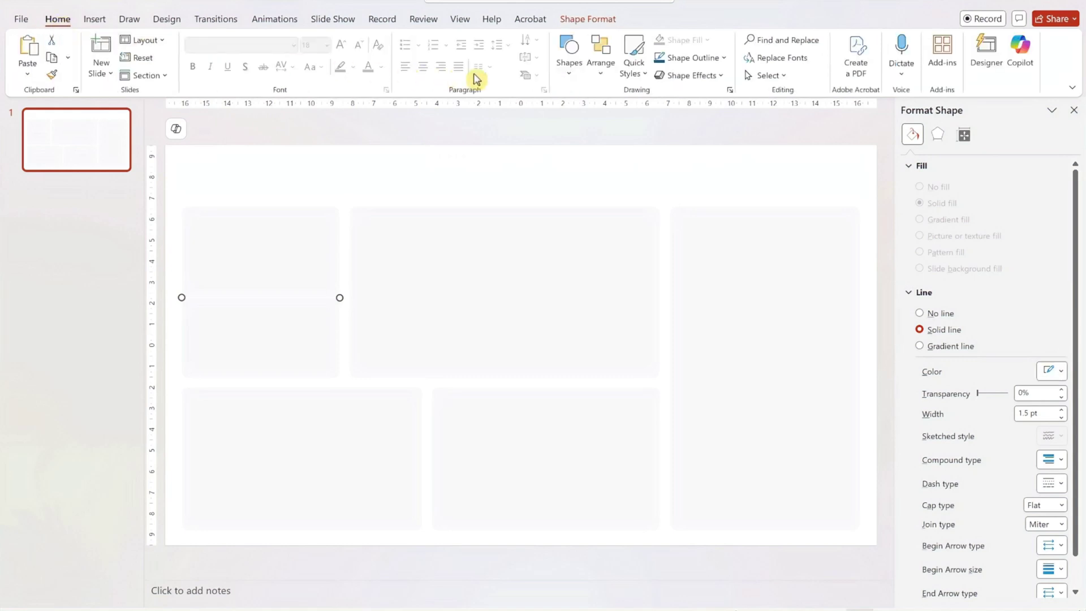
click(565, 68)
click(580, 108)
Draw a vertical line in the top-left panel's lower half and color it white.
drag(256, 325, 260, 294)
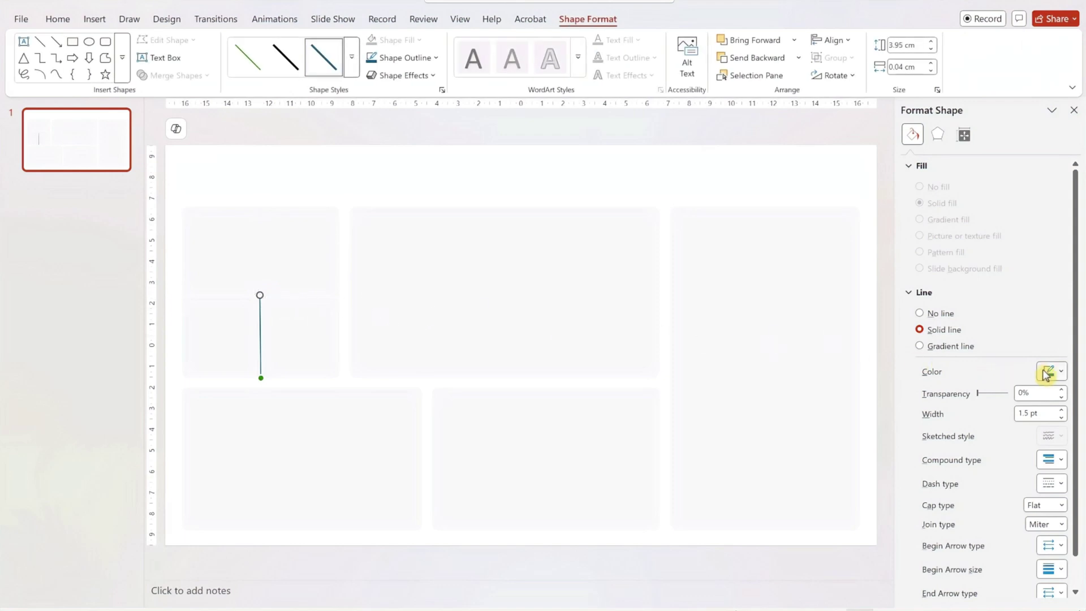
click(1059, 372)
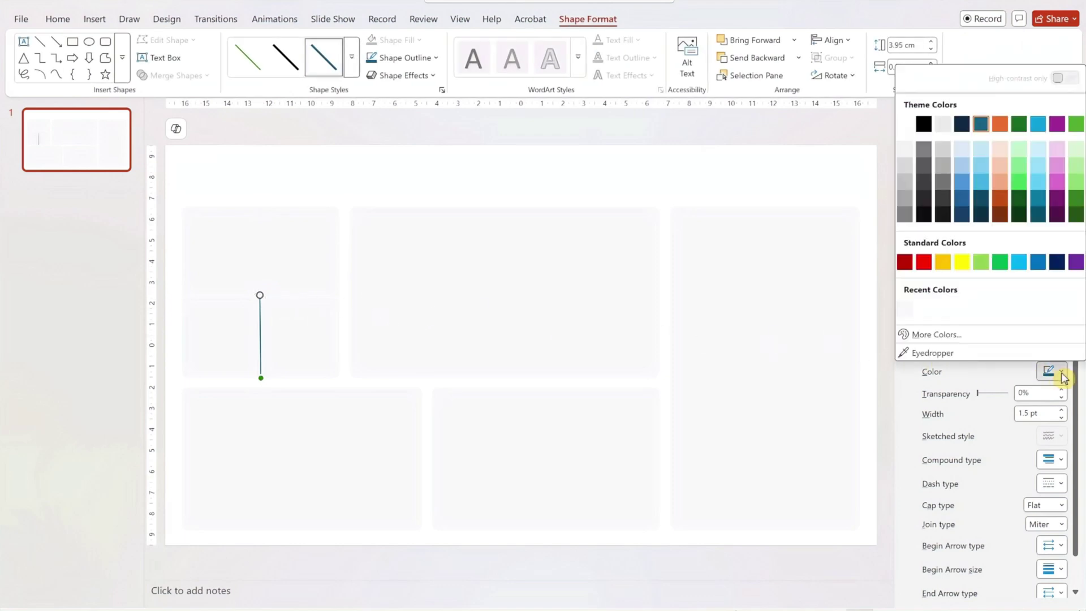
click(906, 130)
Set the vertical line's height to 3.82 cm and position it at 4.54/7.25 cm.
click(965, 134)
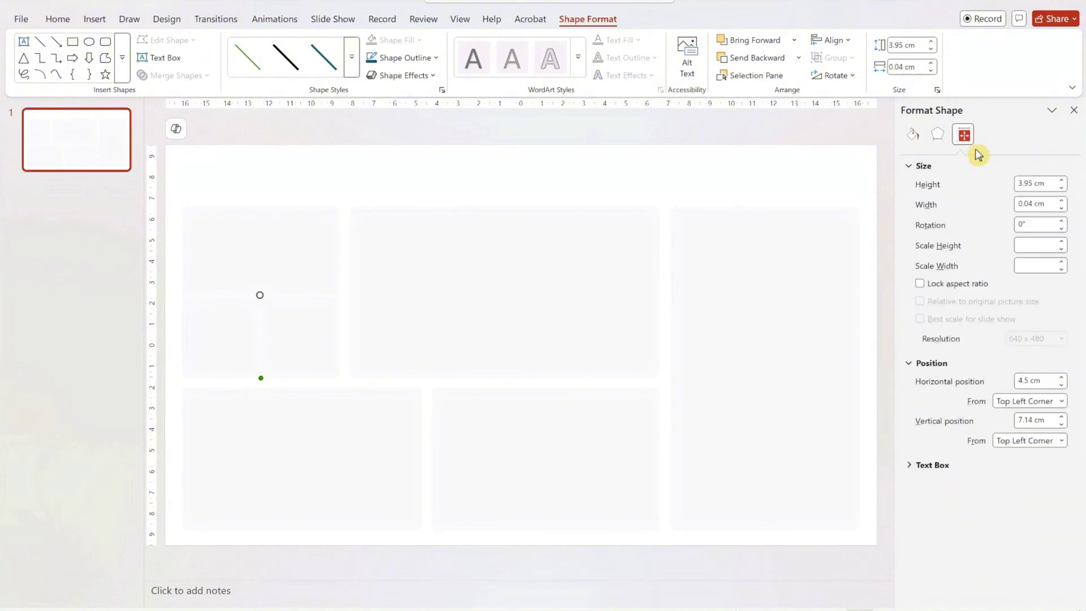
double_click(1023, 183)
text(3.82)
key(Tab)
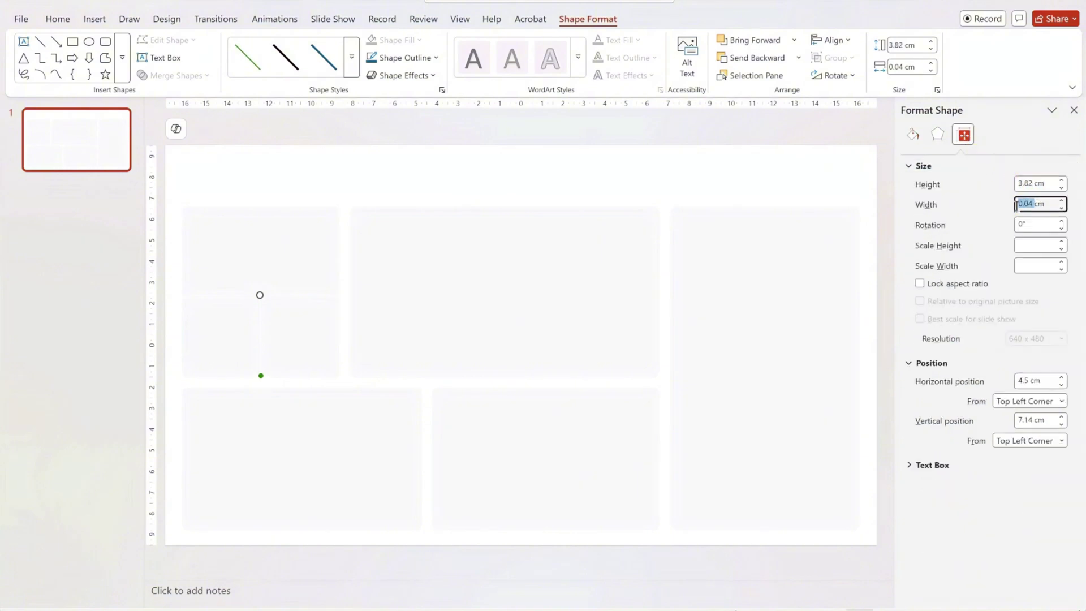
text(0)
double_click(1027, 380)
text(4)
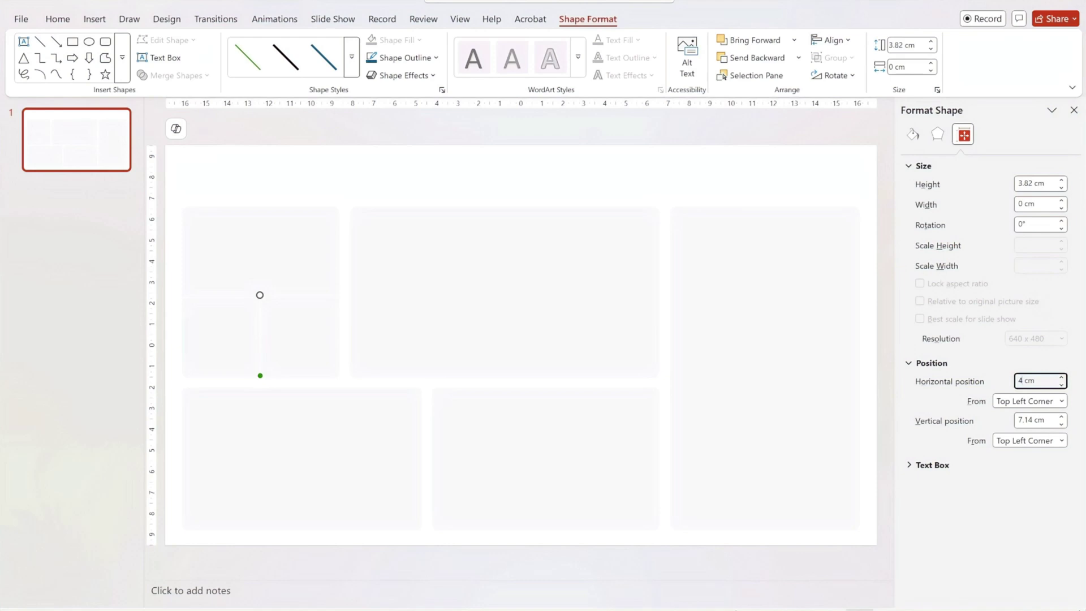
text(.54)
click(1034, 421)
text(.25)
key(Return)
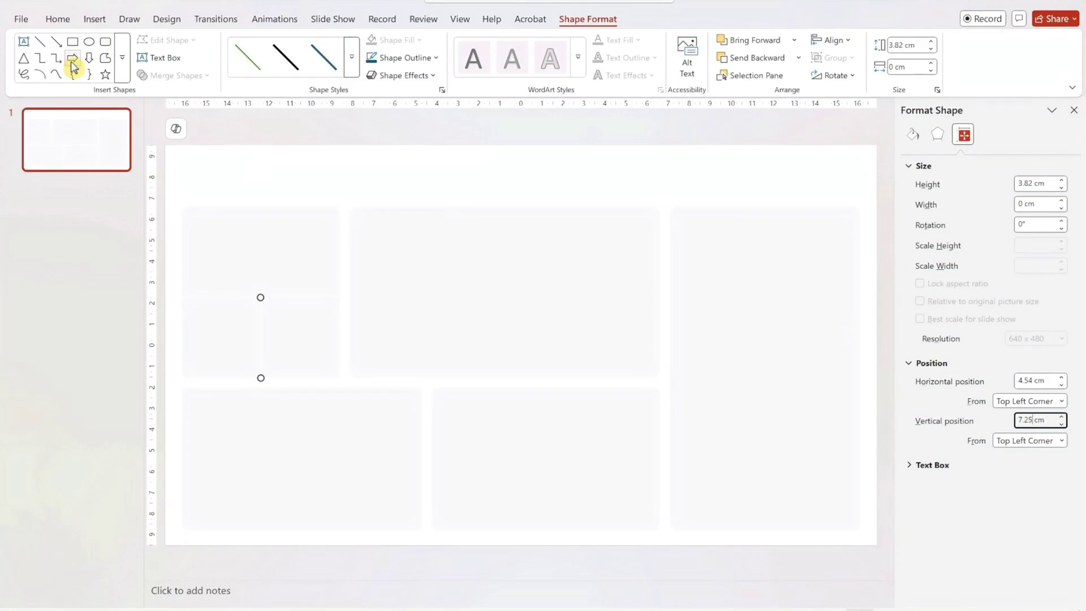
Change the export file type to PNG and save the slide as BG_New.
click(20, 19)
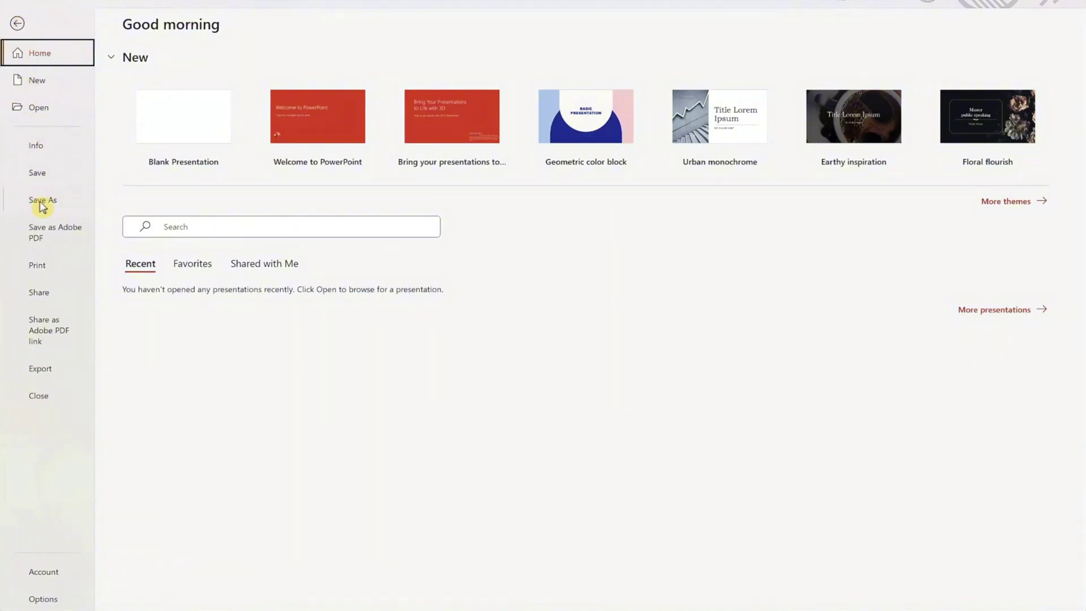
click(43, 370)
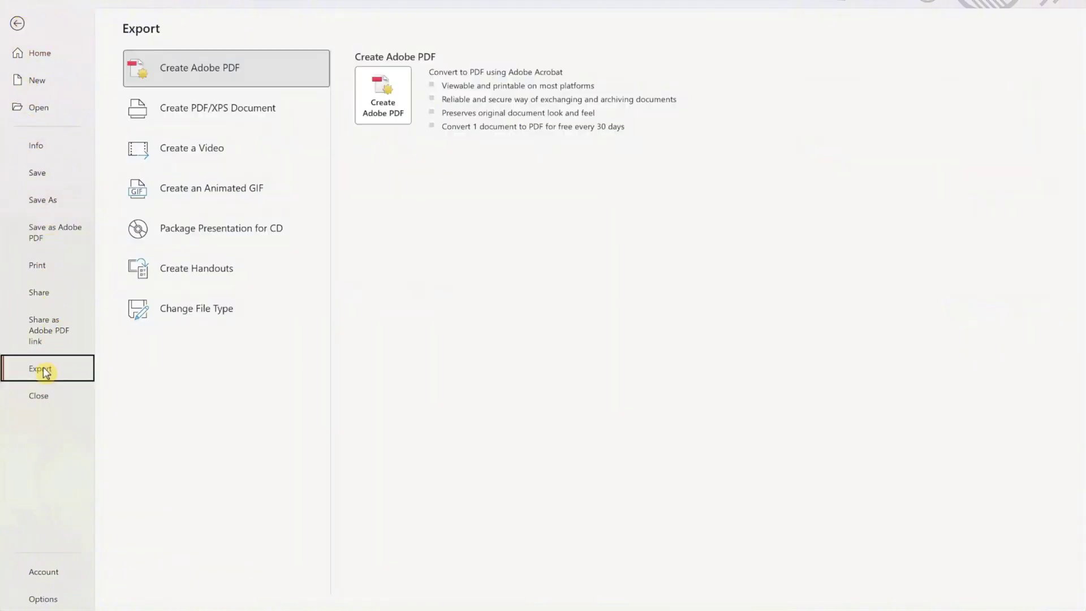
click(198, 316)
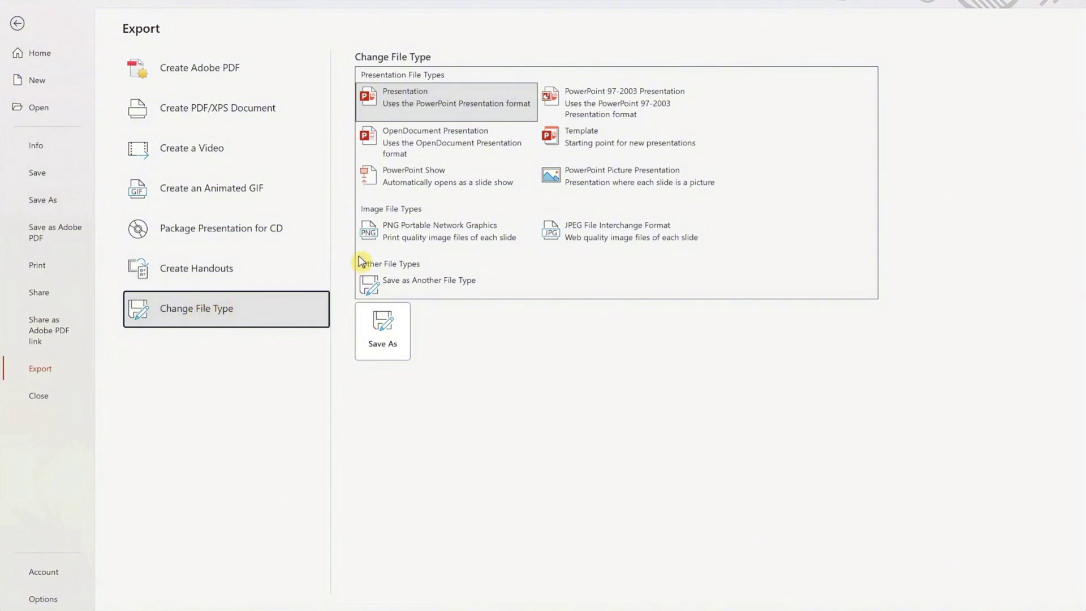
click(413, 231)
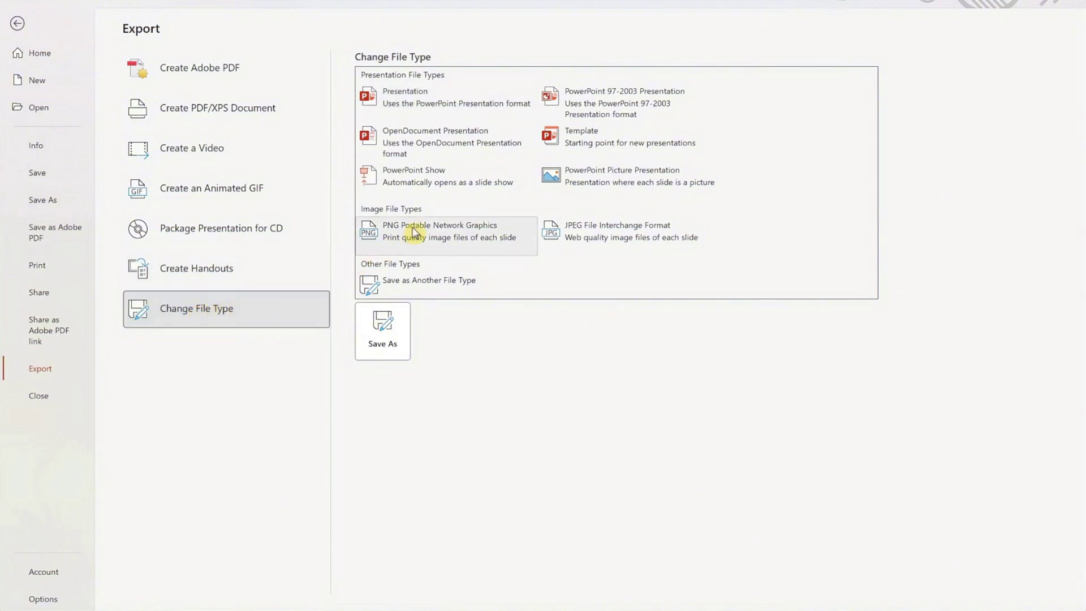
click(395, 333)
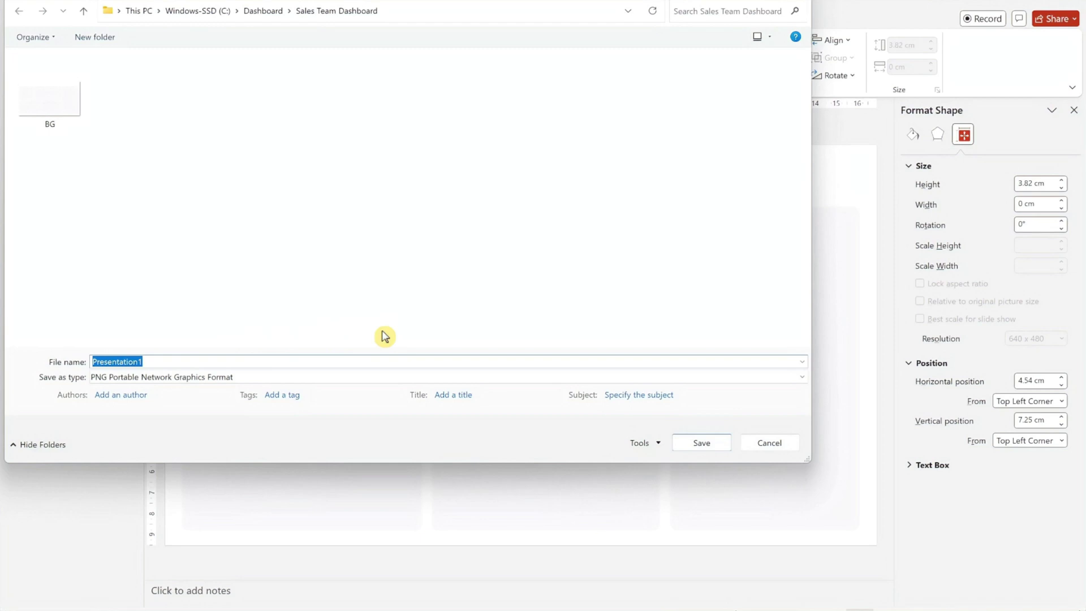
text(BG_Ne)
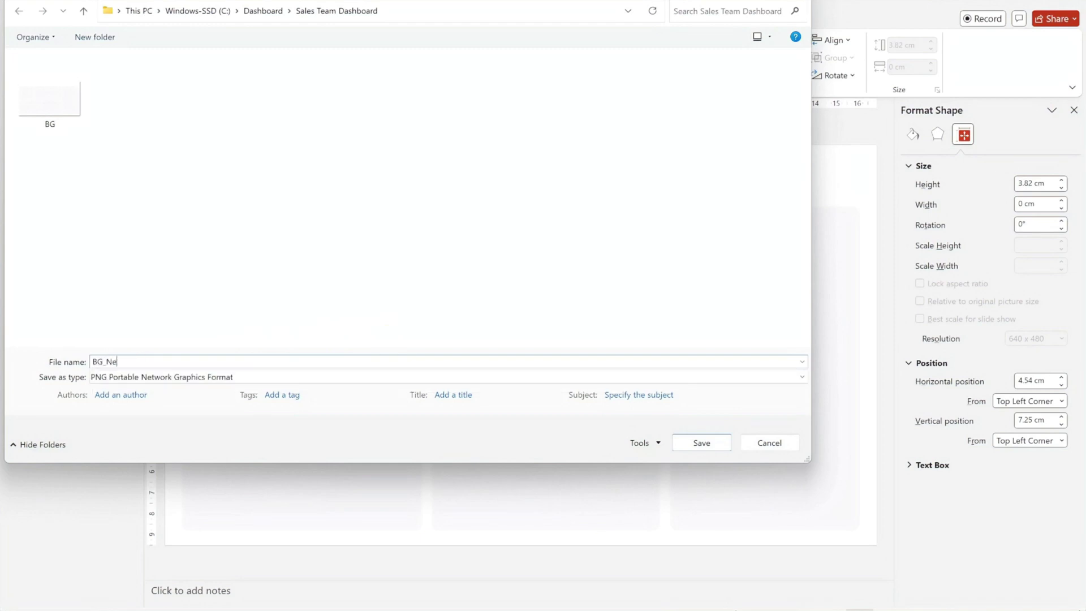
text(w)
click(702, 443)
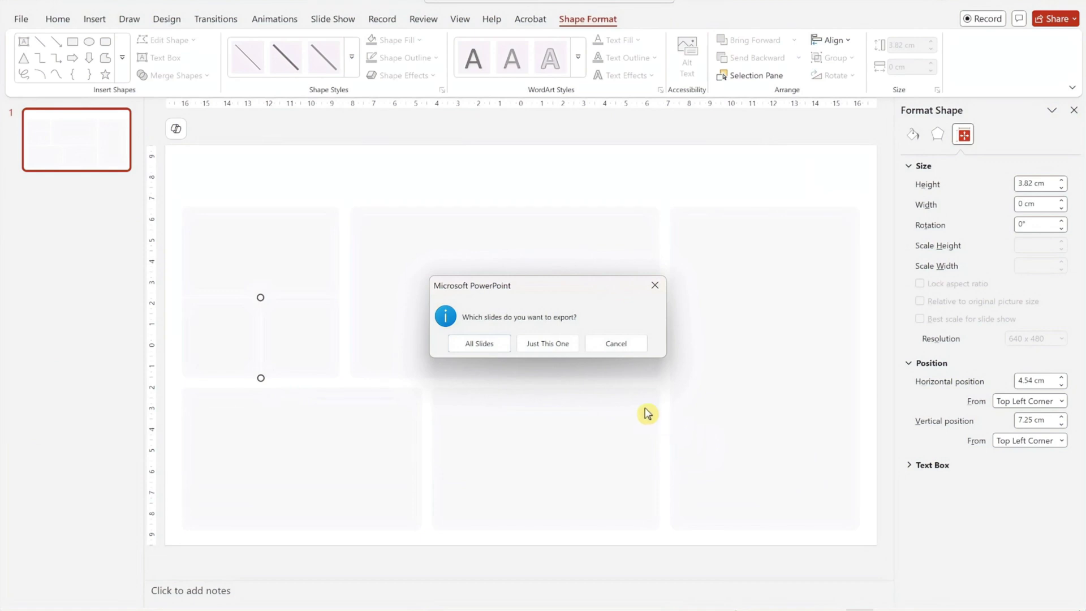
click(554, 346)
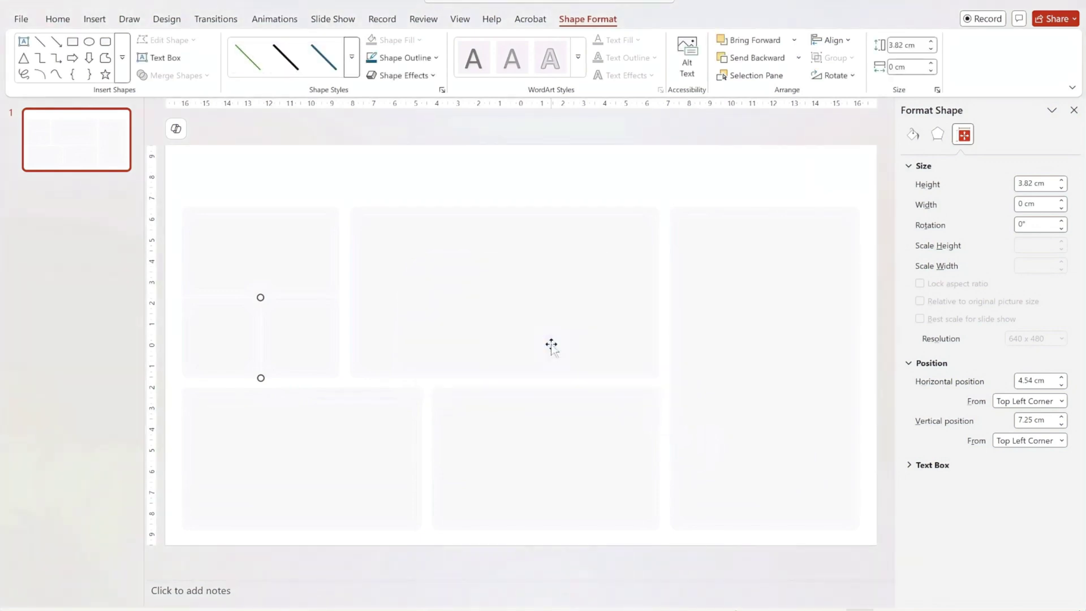